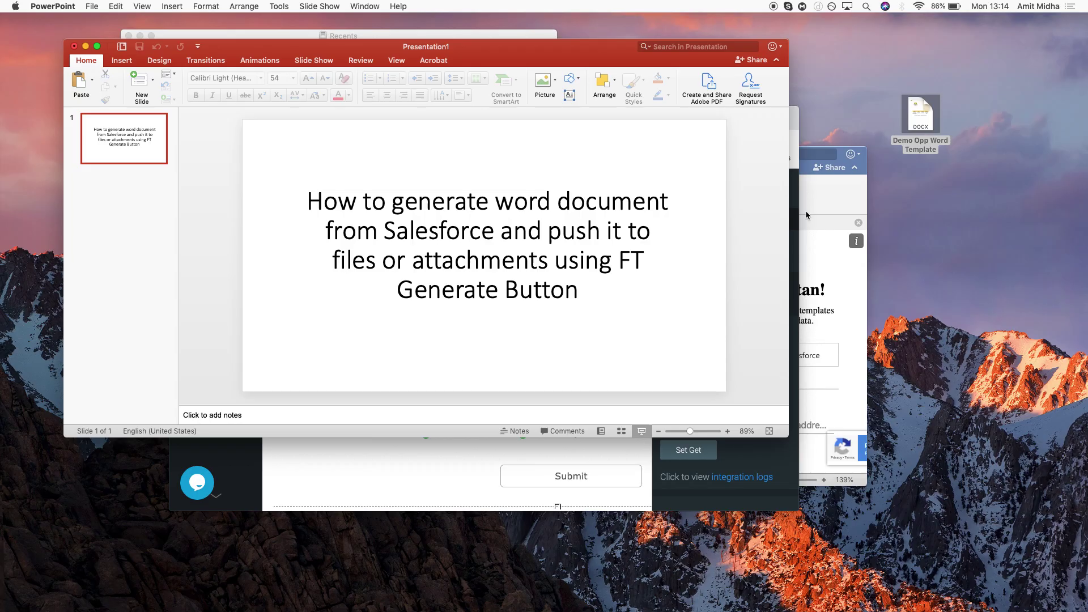
Bring the Demo Opp Word Template forward in Word, view it full screen, then restore it
click(802, 262)
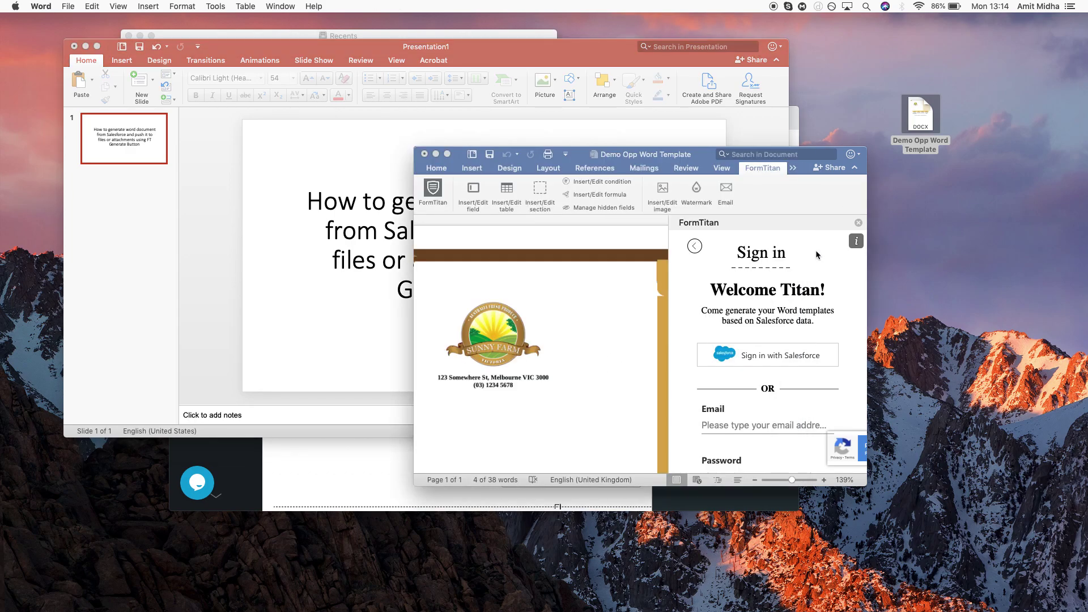
click(448, 154)
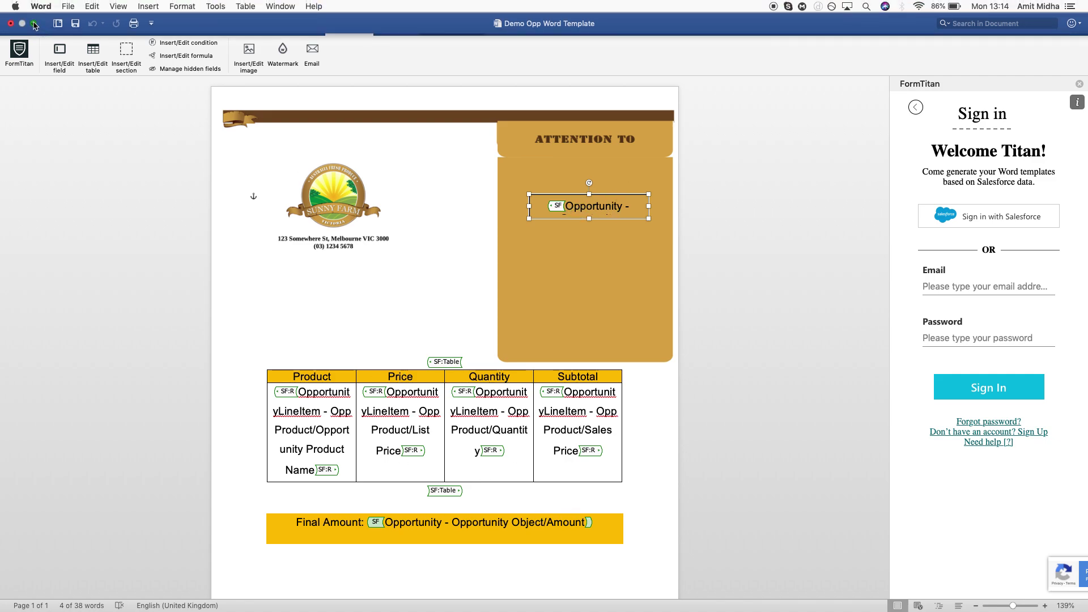
click(34, 23)
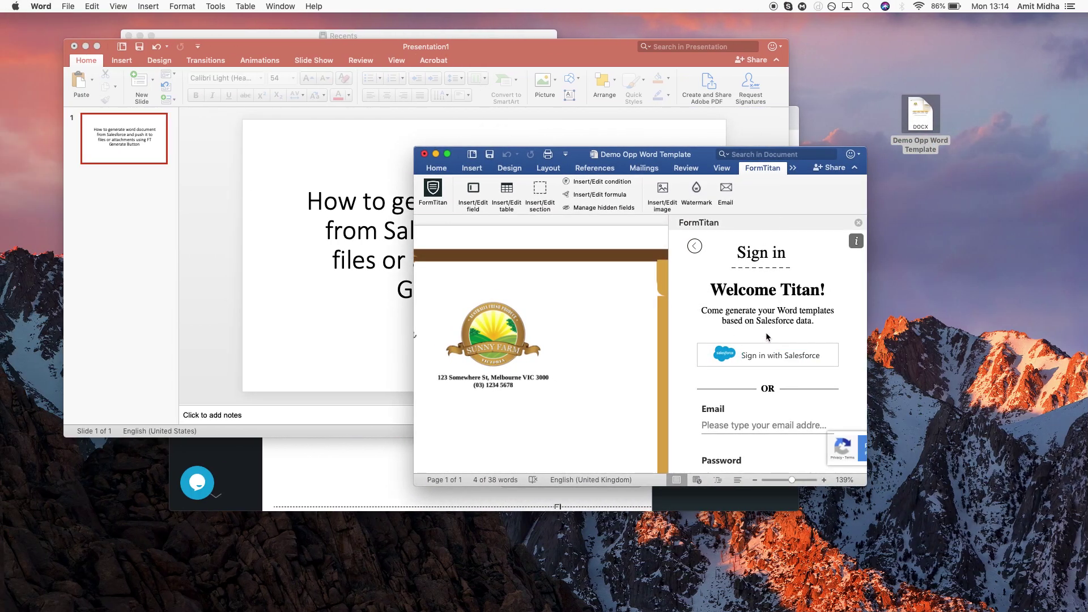
Open the FormTitan opportunity in Salesforce and check that Files and Notes & Attachments both show 0
click(312, 463)
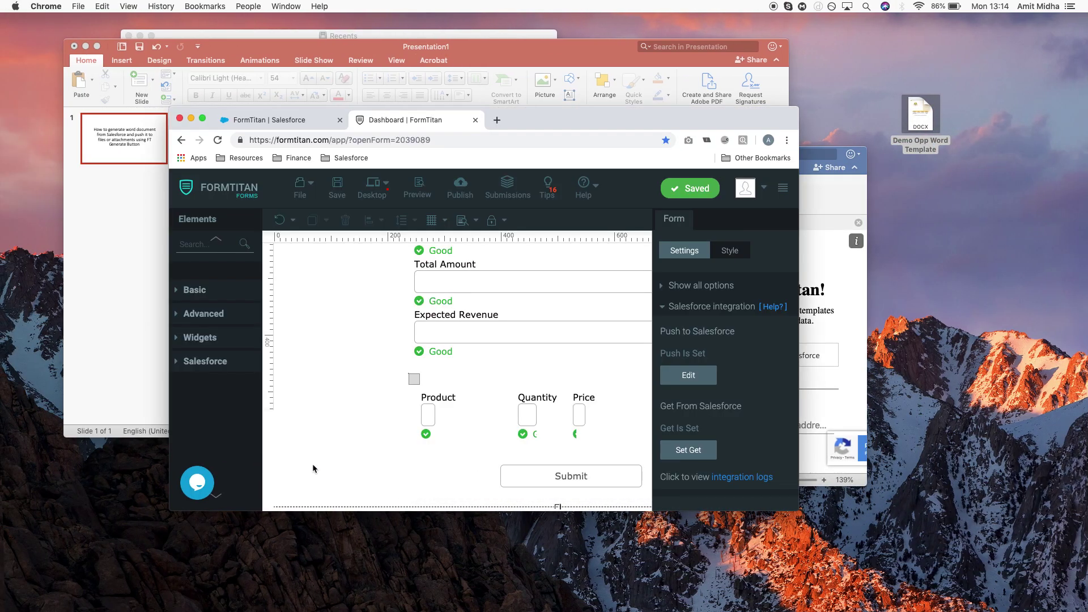
click(280, 120)
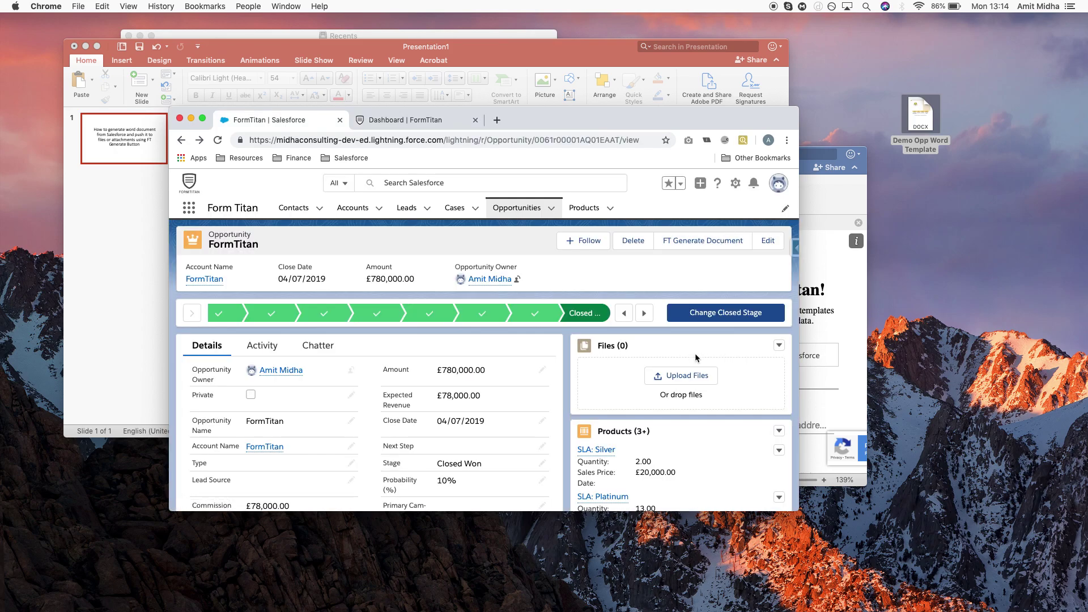
scroll(695, 353, down, 2)
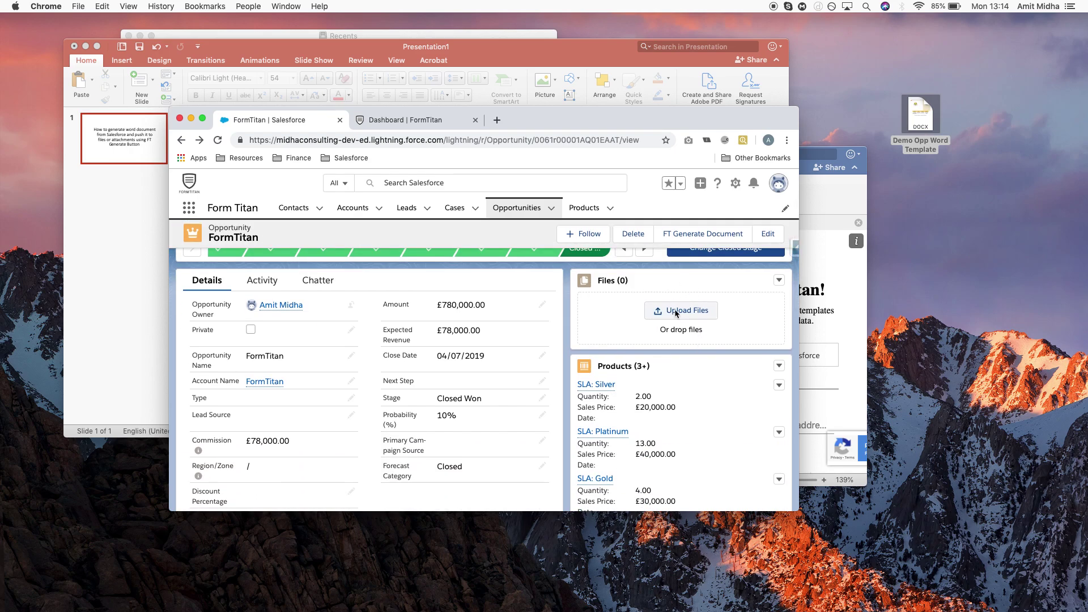
scroll(676, 313, down, 5)
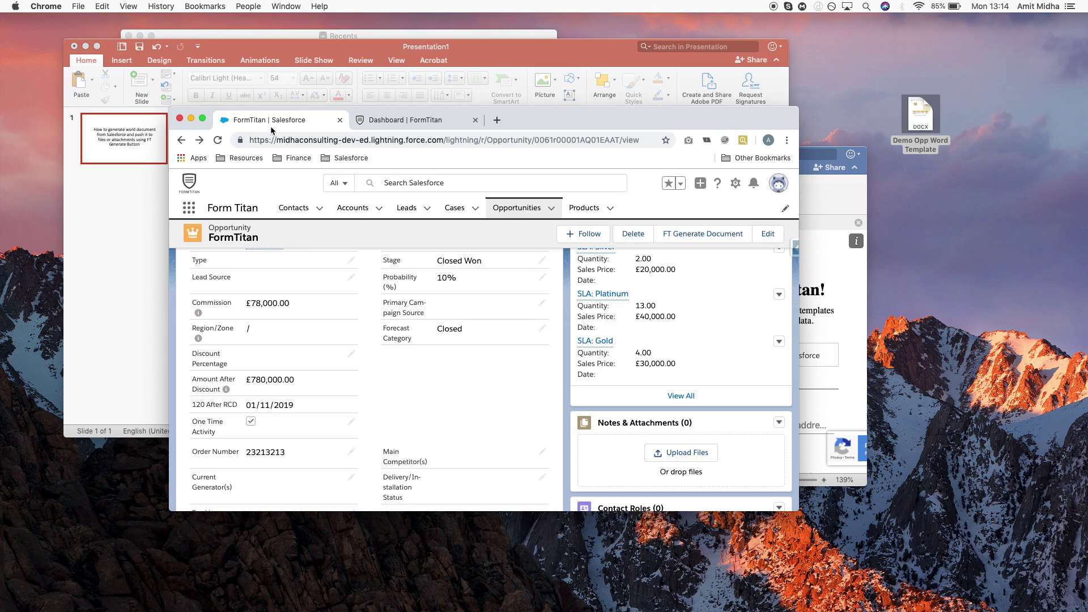
click(205, 120)
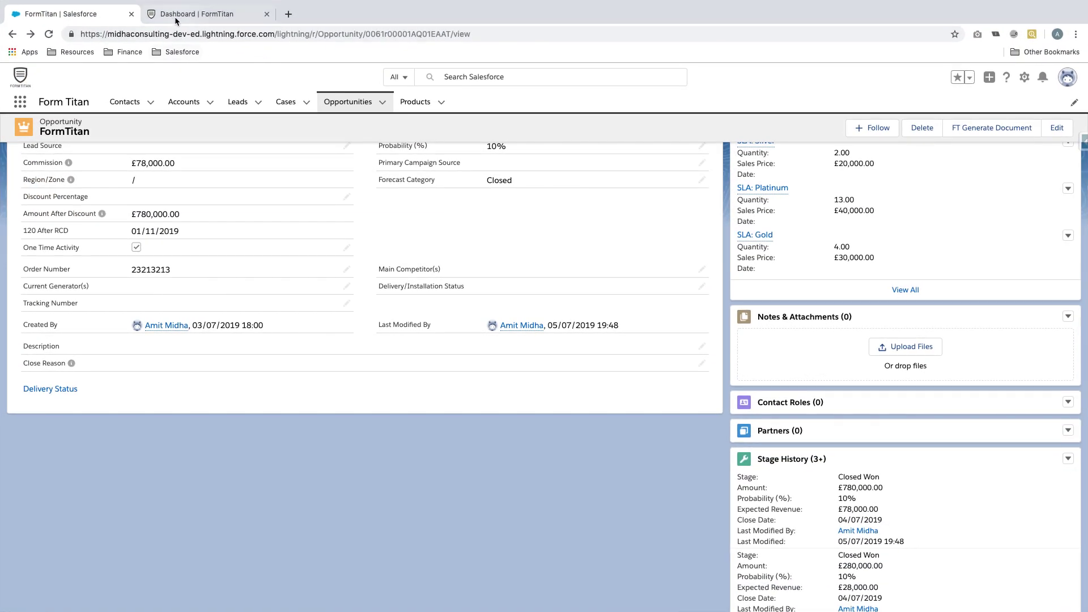
Open the Word mapping under Document generation: Opportunity Template Word.docx, Opp ID record ID, docx output
click(186, 16)
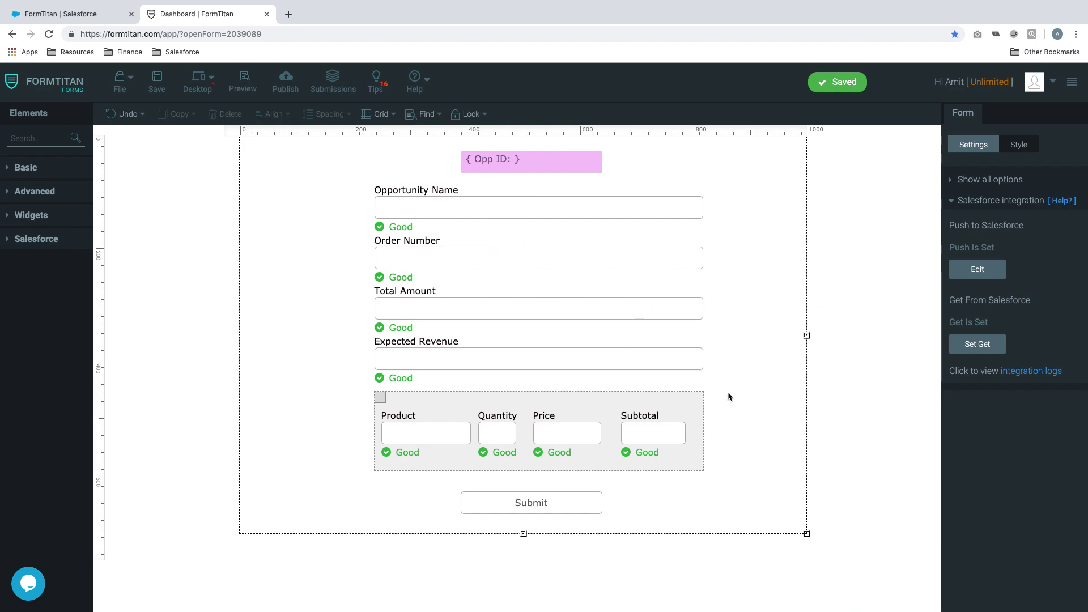
click(1016, 203)
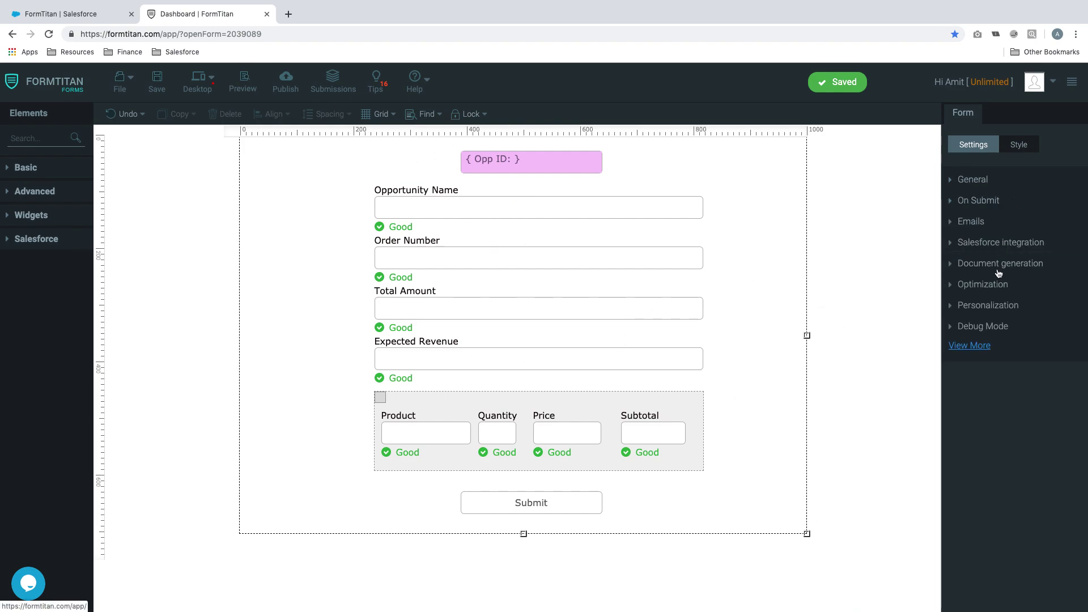
click(999, 269)
click(990, 249)
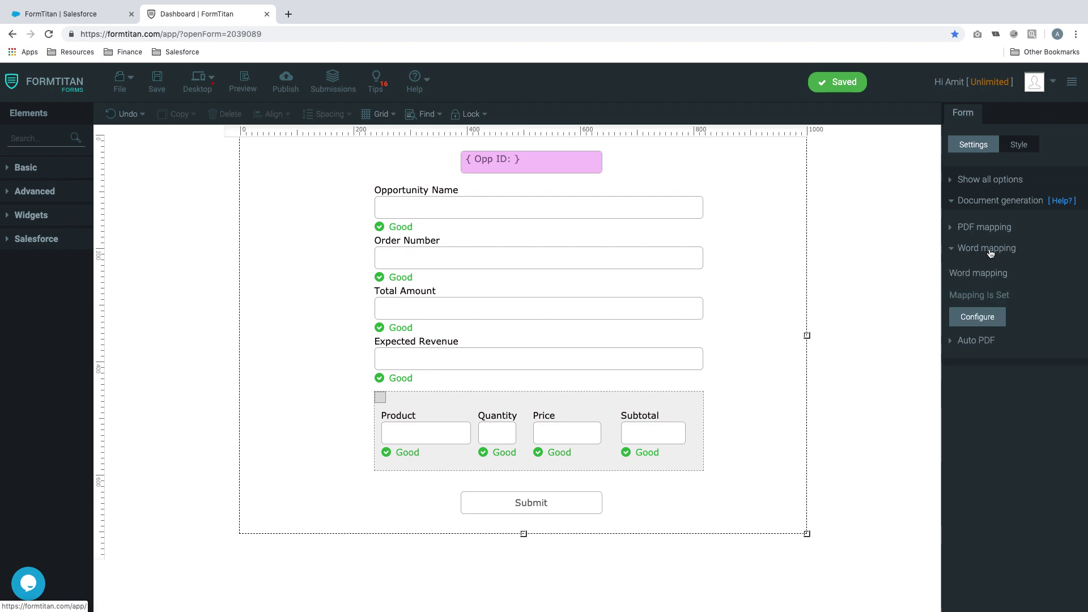
click(987, 317)
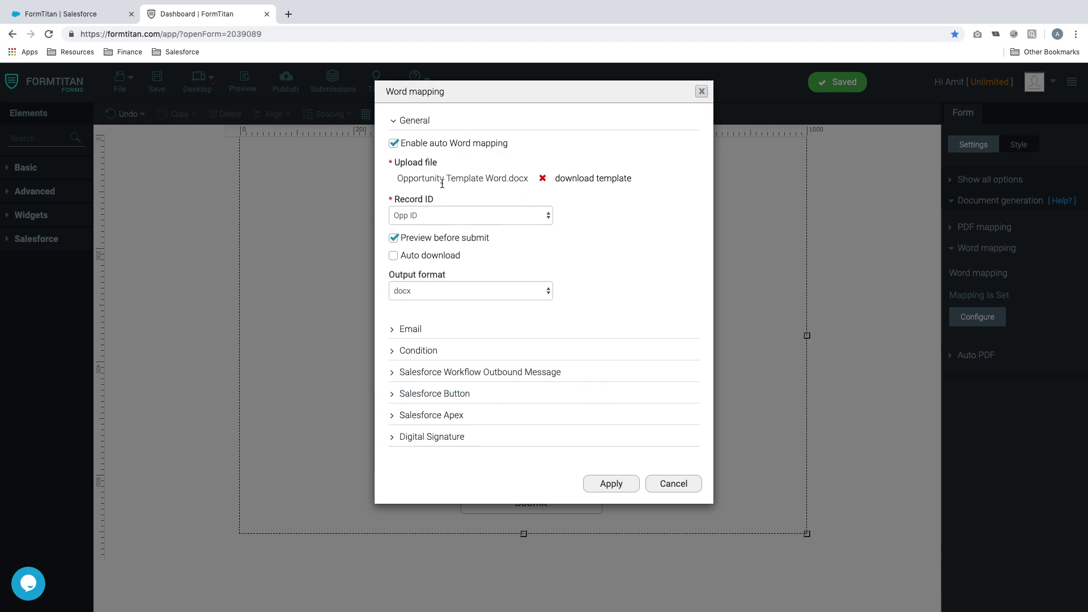
Apply the Word mapping unchanged and open the Push to Salesforce editor under Salesforce integration
click(622, 489)
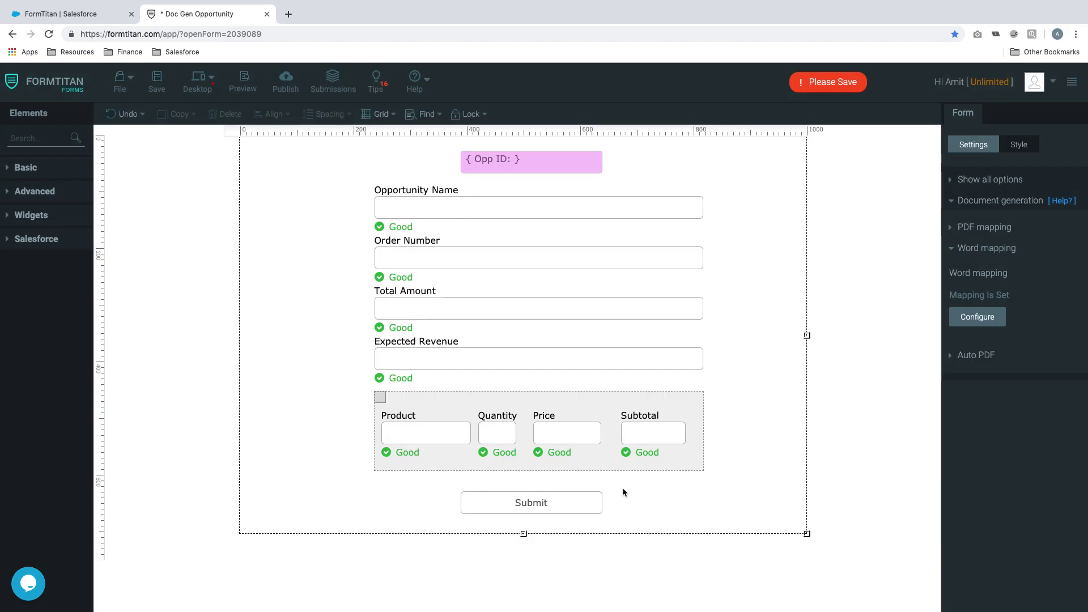
click(992, 203)
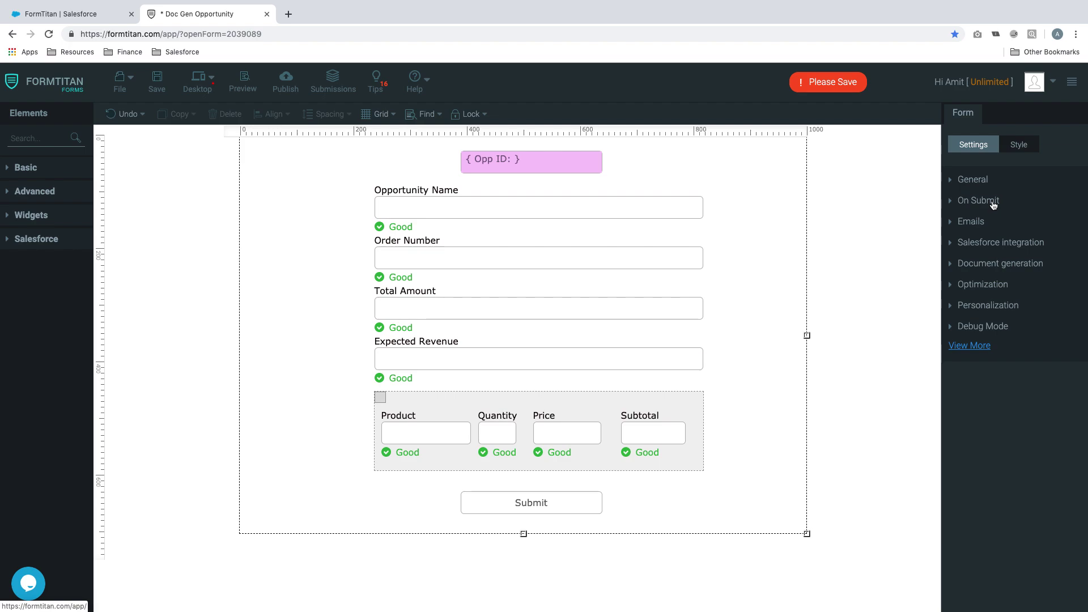
click(996, 248)
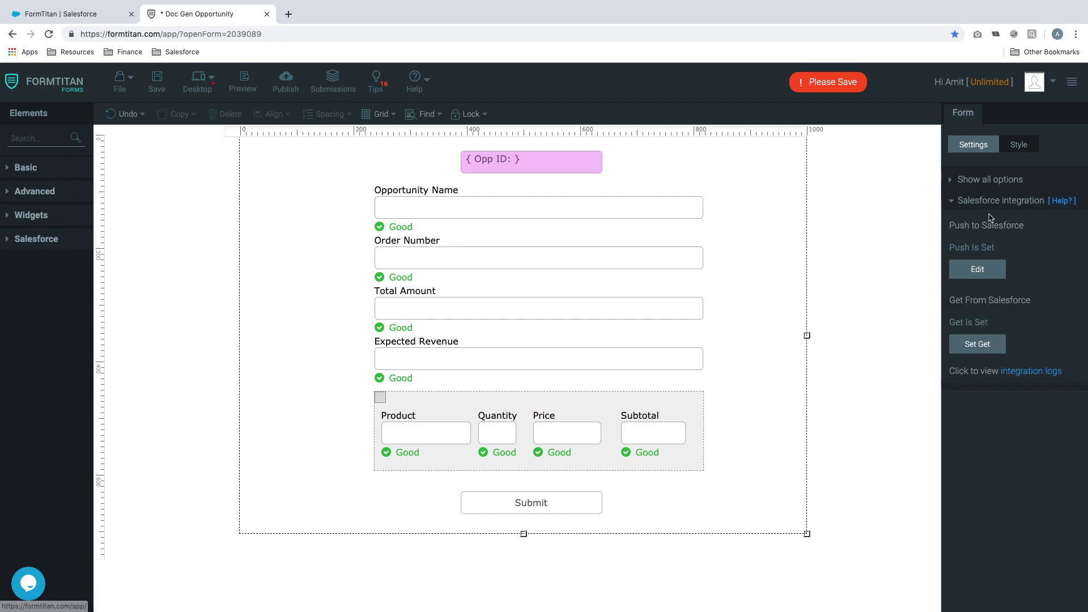
click(984, 268)
Add a new push object and select Content Version as the Salesforce object
click(392, 272)
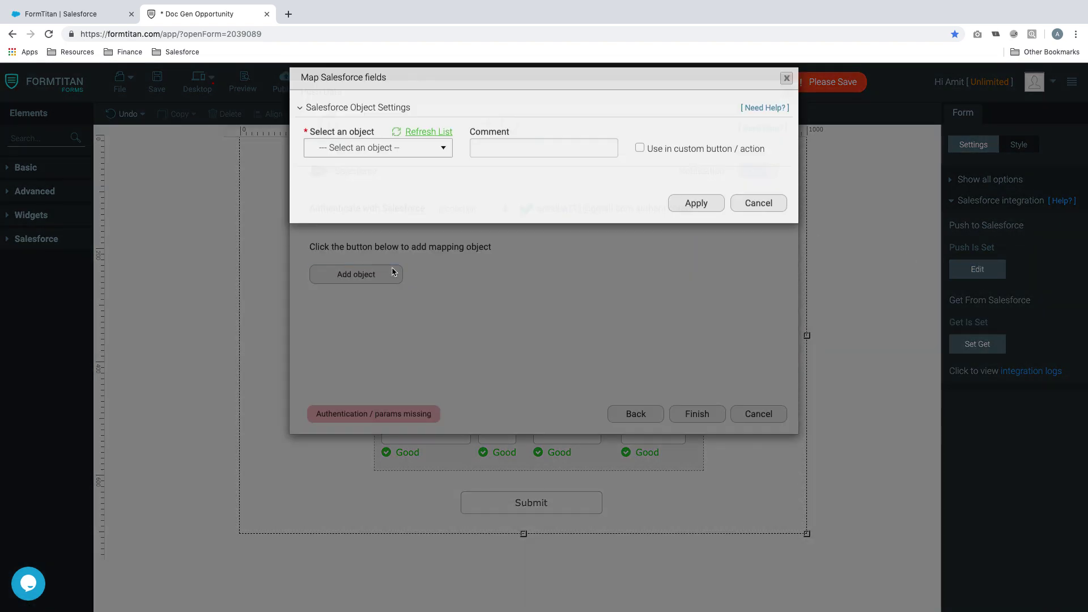
click(397, 161)
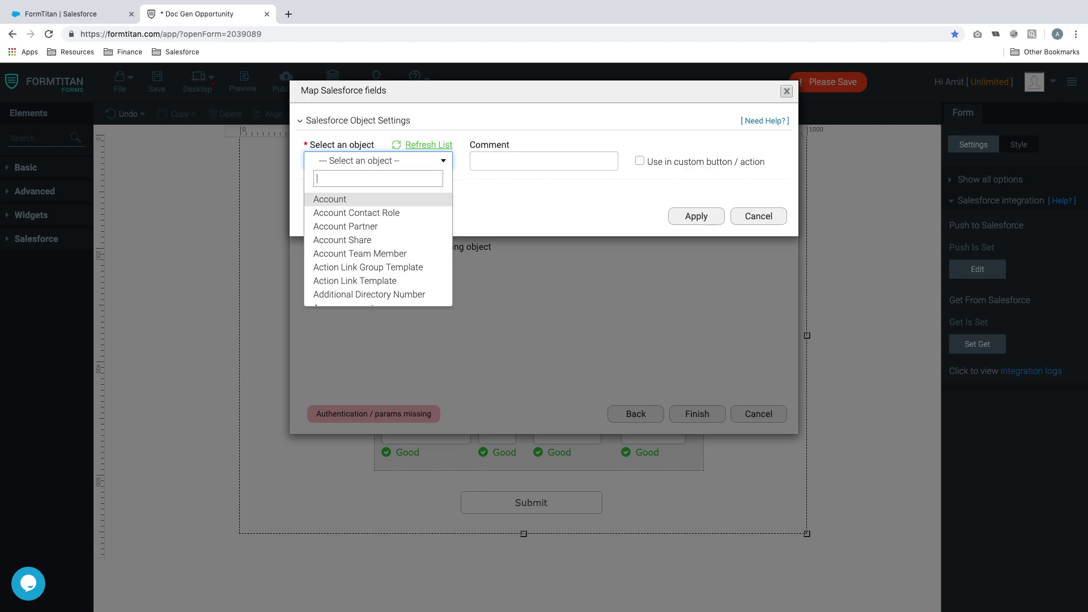
text(file)
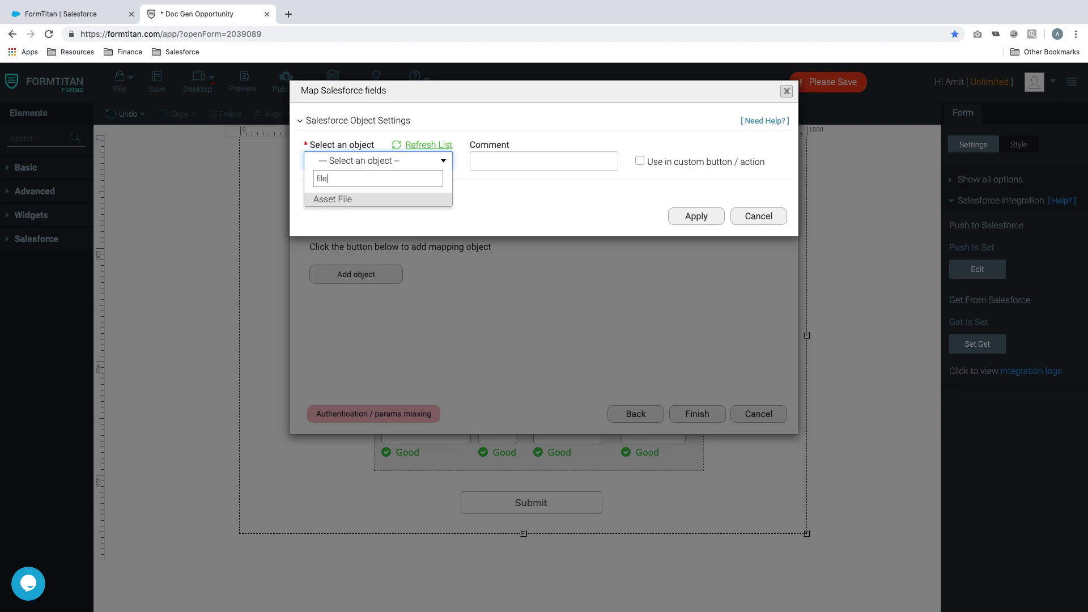
key(BackSpace)
key(BackSpace)
key(BackSpace)
text(c)
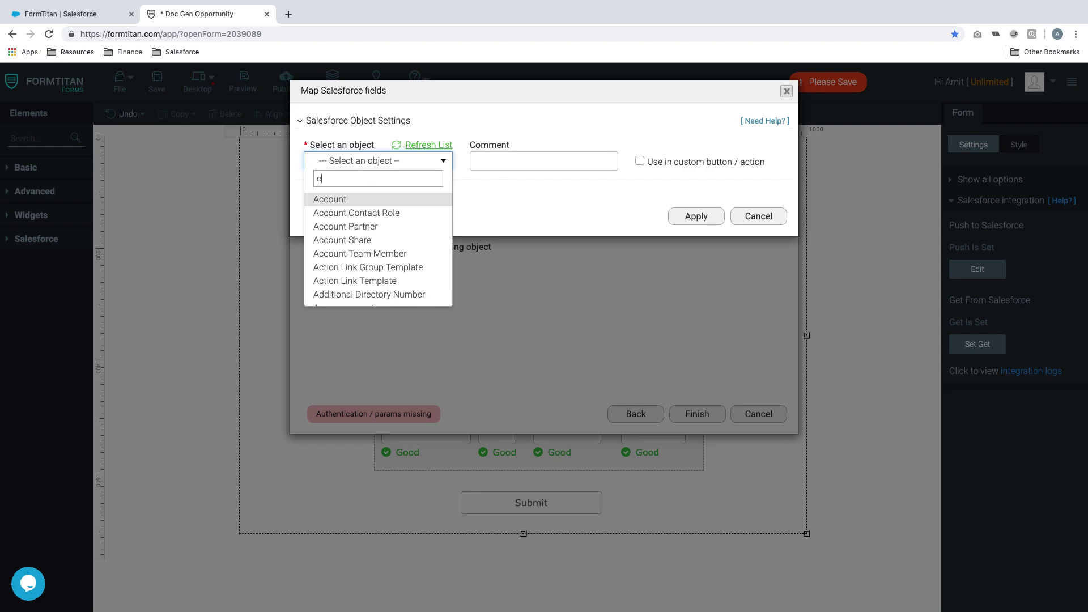
text(ont)
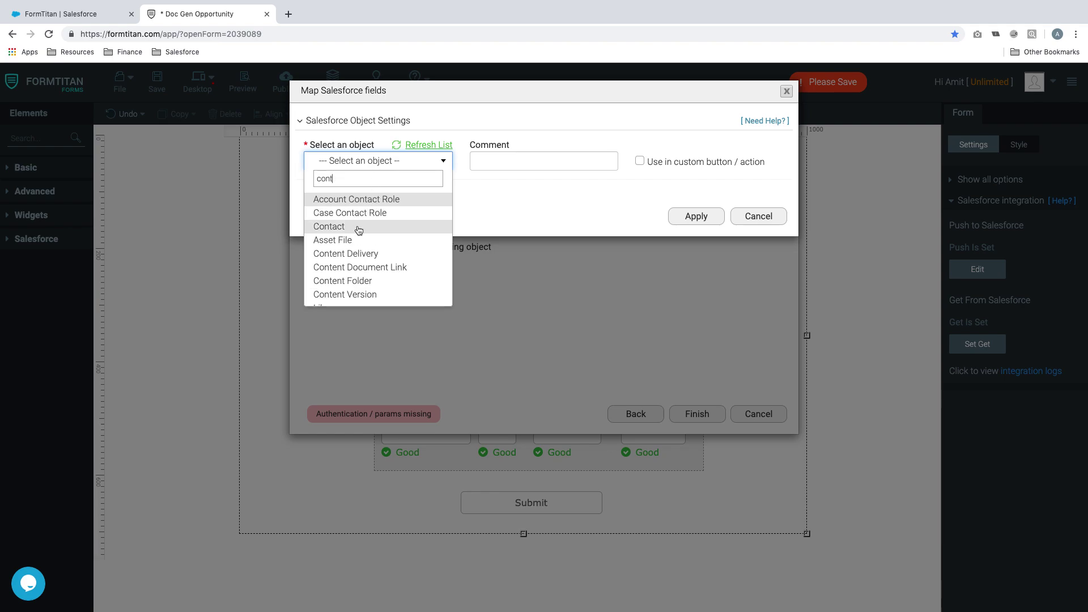
click(358, 294)
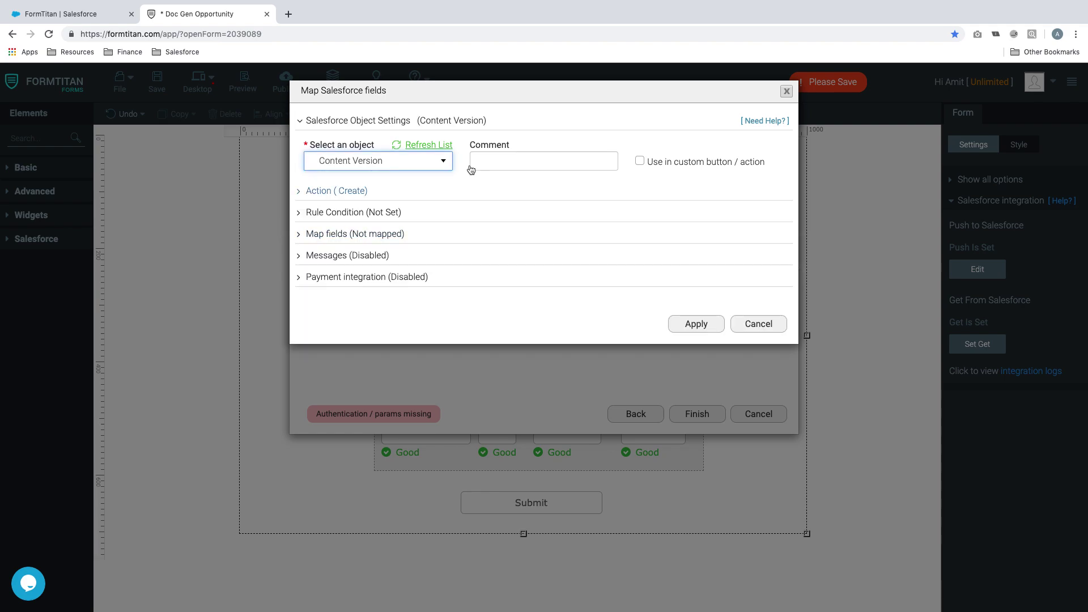
Comment the object 'Files', confirm the Create action, and open its field mapping table
click(493, 164)
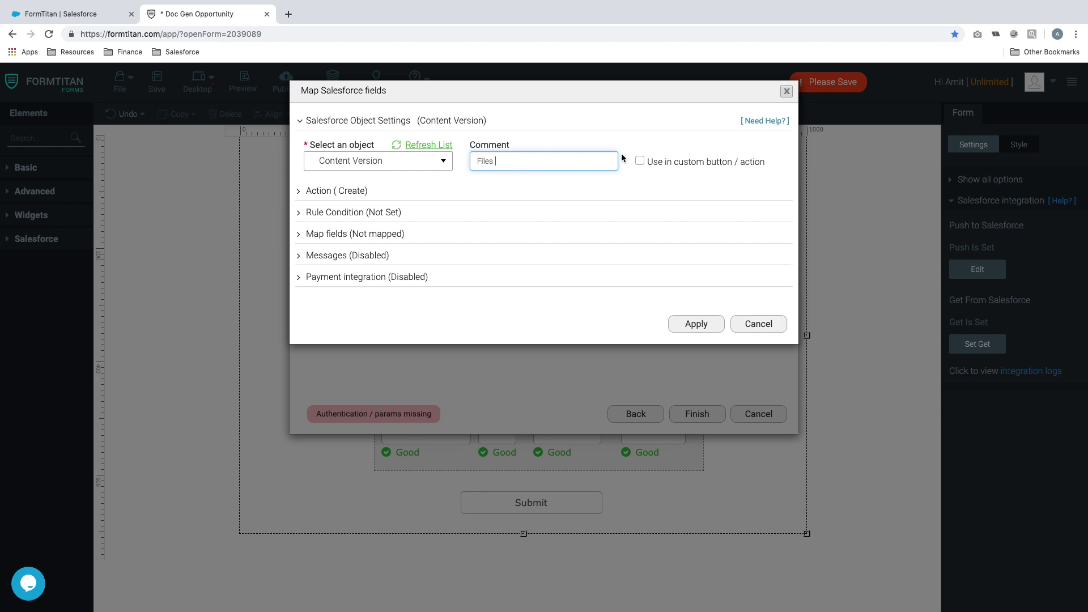
click(347, 192)
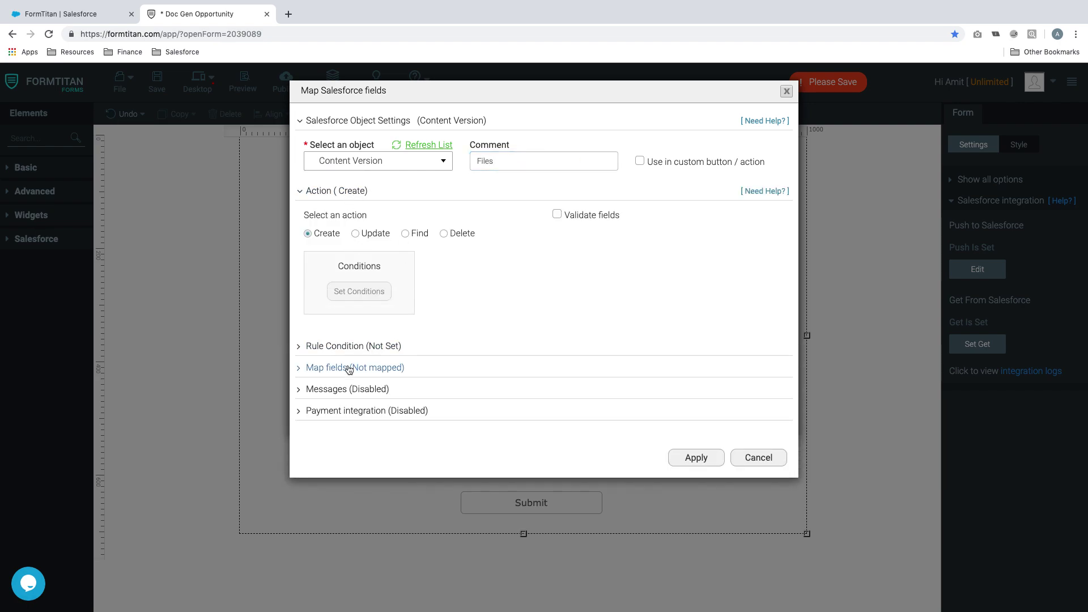
click(349, 367)
click(347, 425)
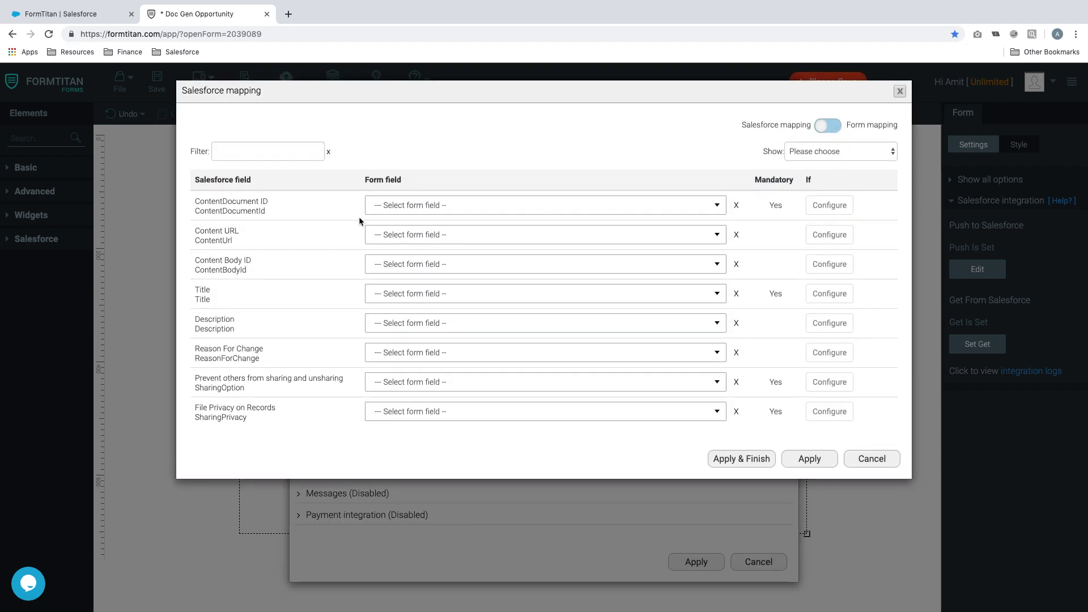
Map the Content Version Title to the Custom text 'Invoice Word Doc'
click(411, 294)
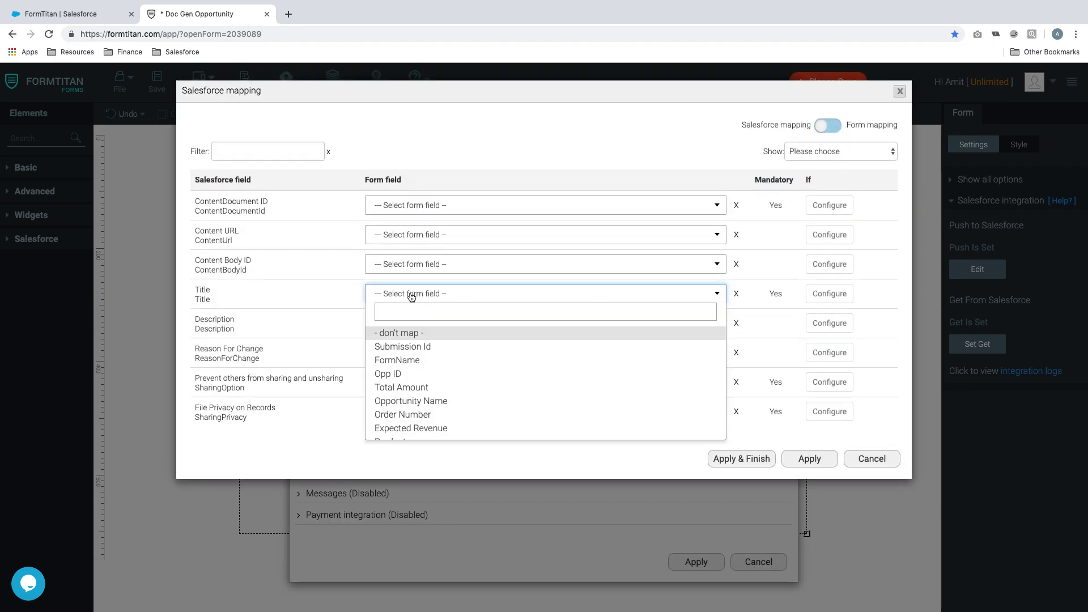
text(cs)
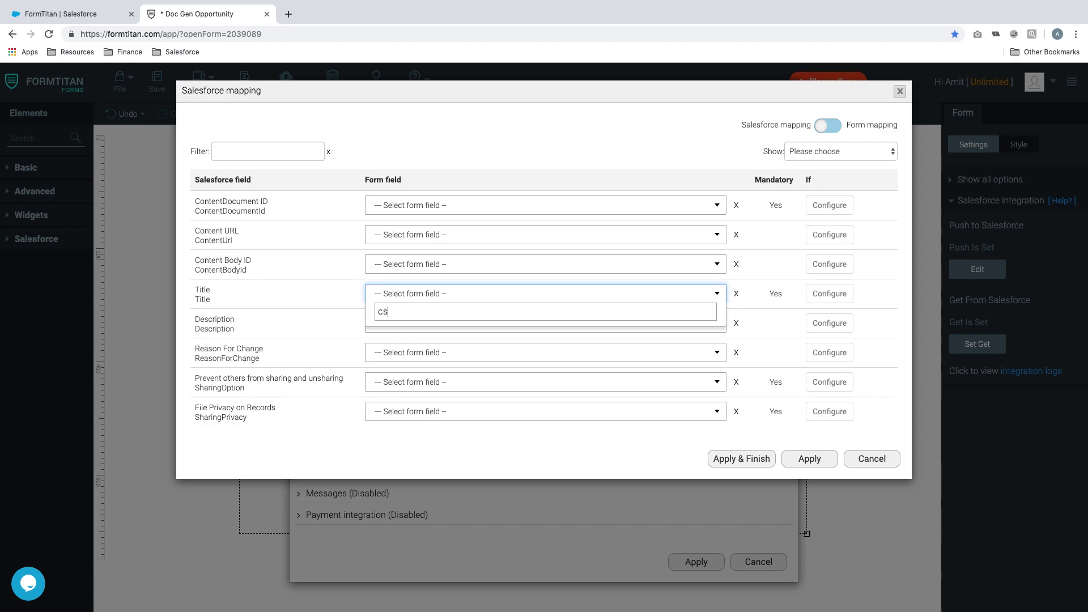
key(BackSpace)
text(us)
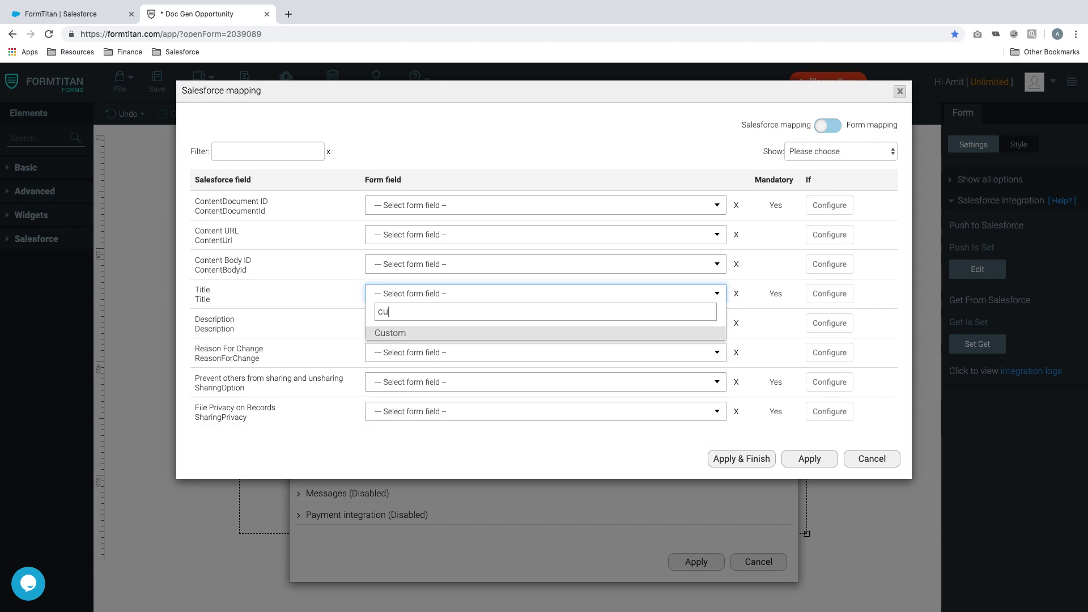
click(413, 335)
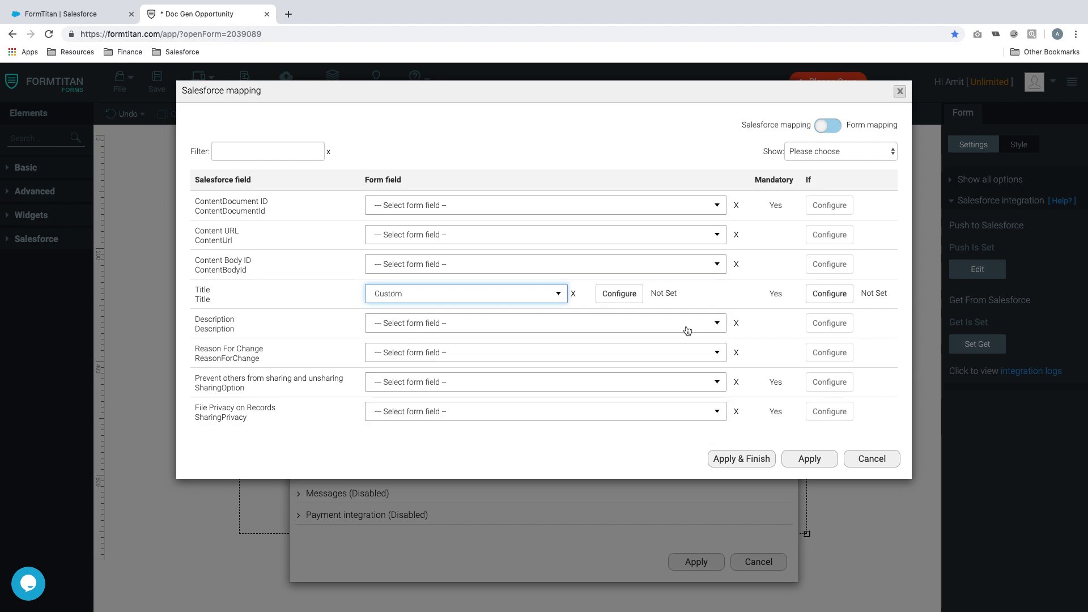
click(619, 293)
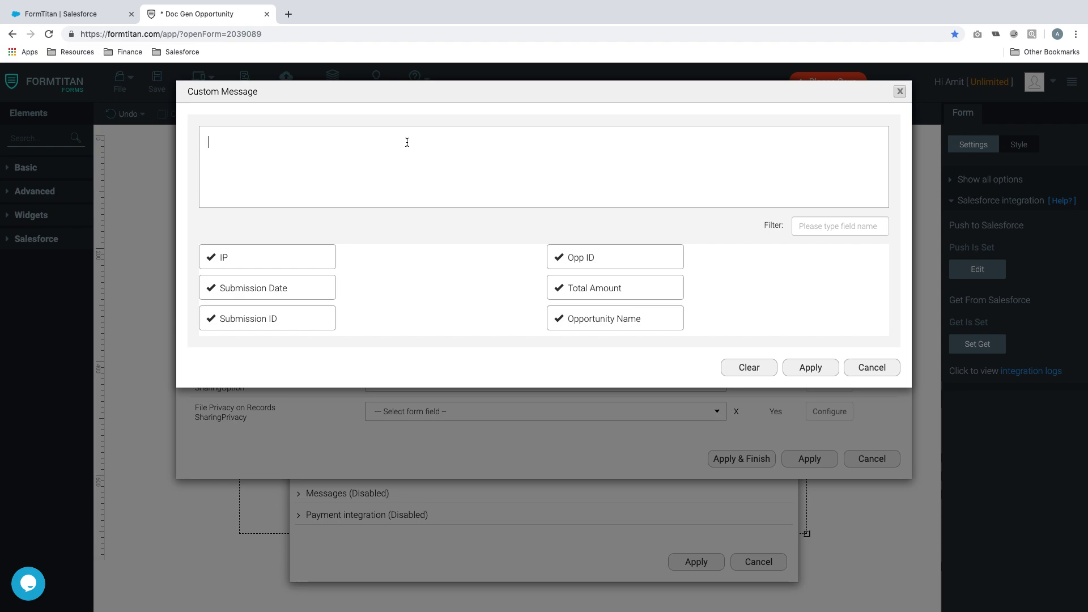
text(Invoice Word Dpoc)
click(794, 365)
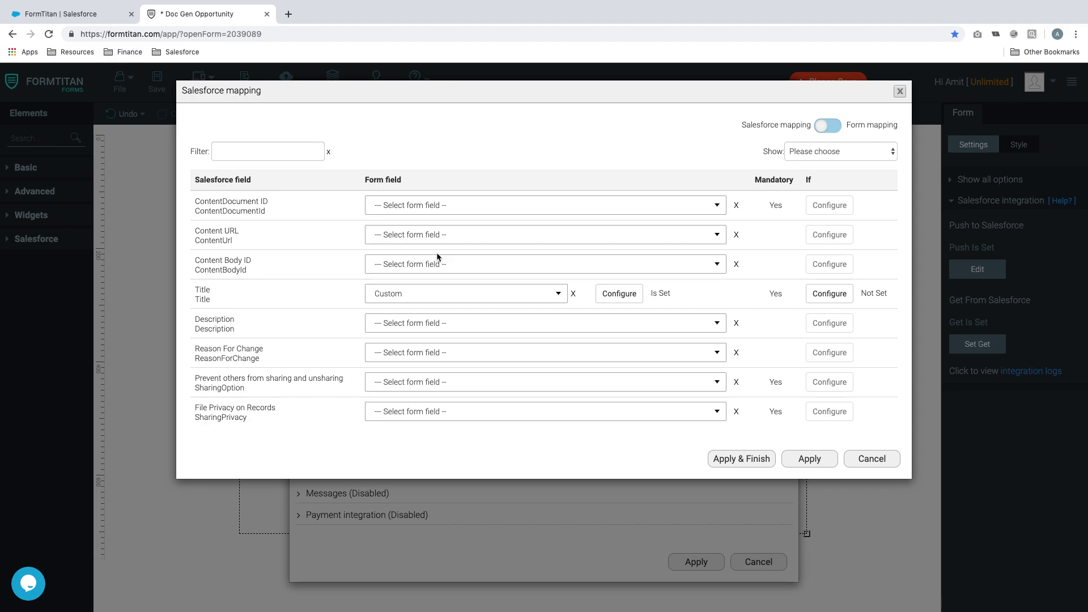
Map Version Data to Word mapping and First Publish Location ID to Opp ID
scroll(442, 306, down, 5)
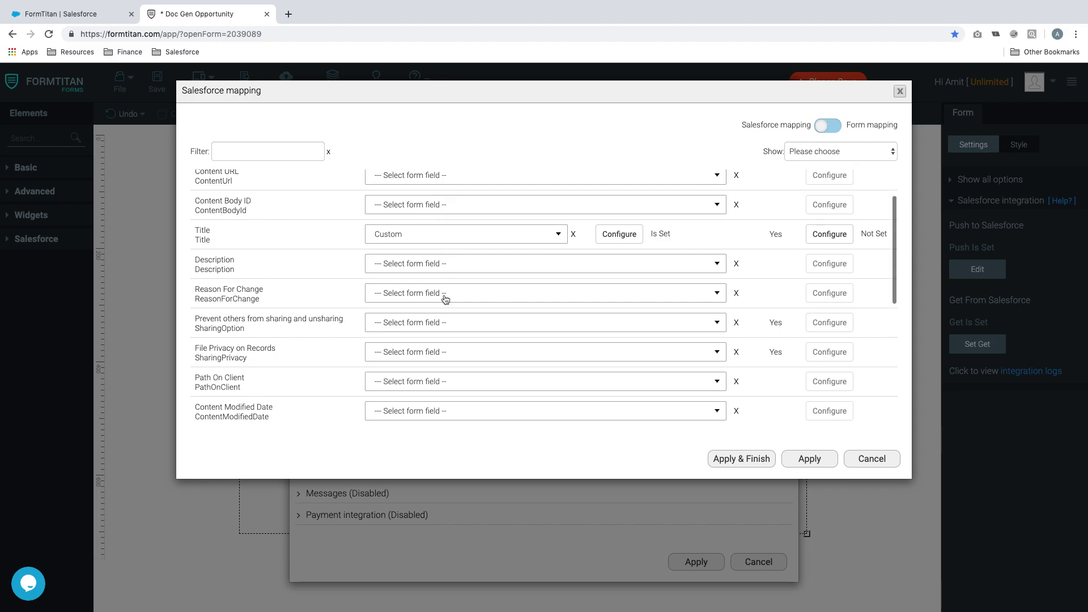
scroll(437, 306, down, 1)
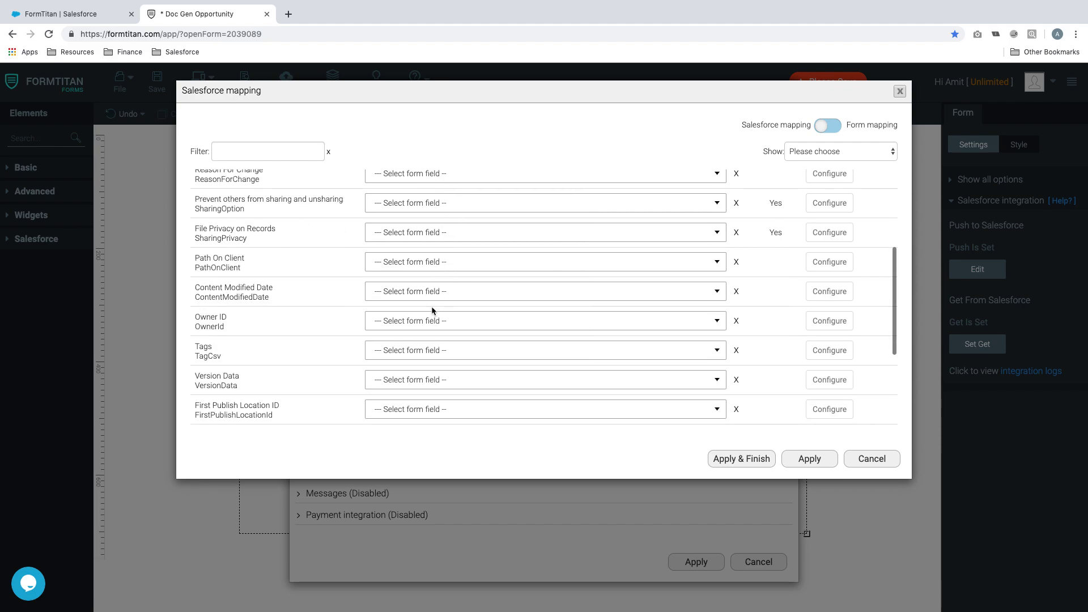
click(418, 380)
scroll(428, 448, down, 5)
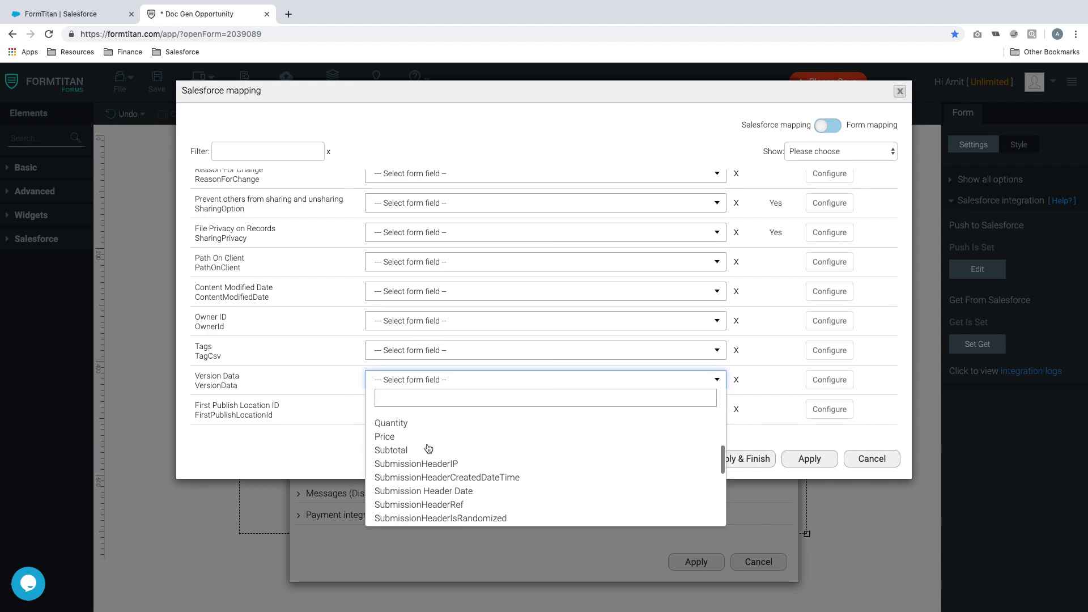
scroll(429, 449, down, 3)
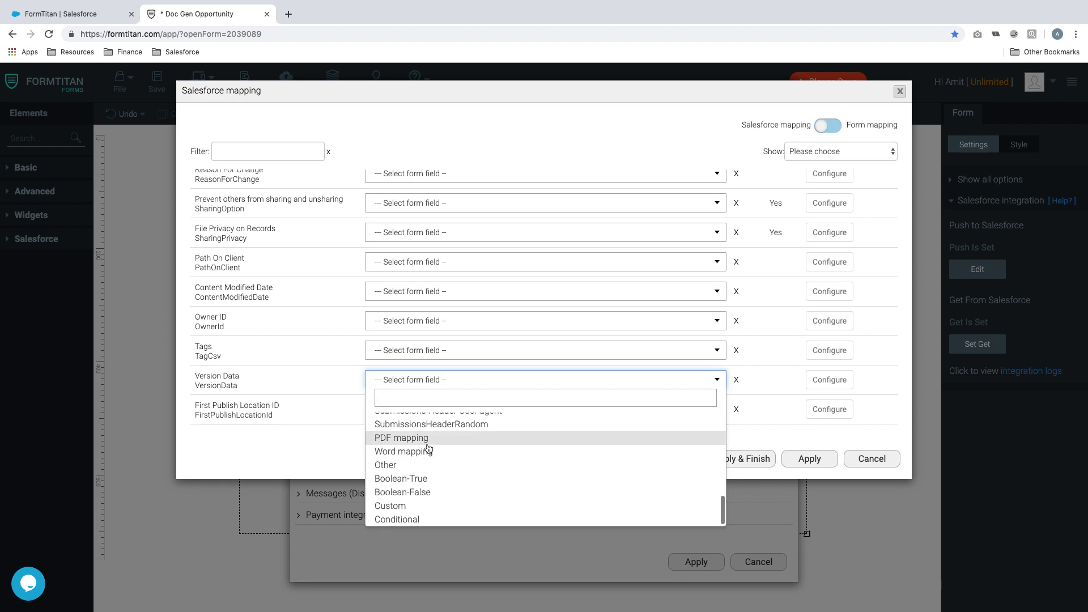
scroll(429, 449, up, 1)
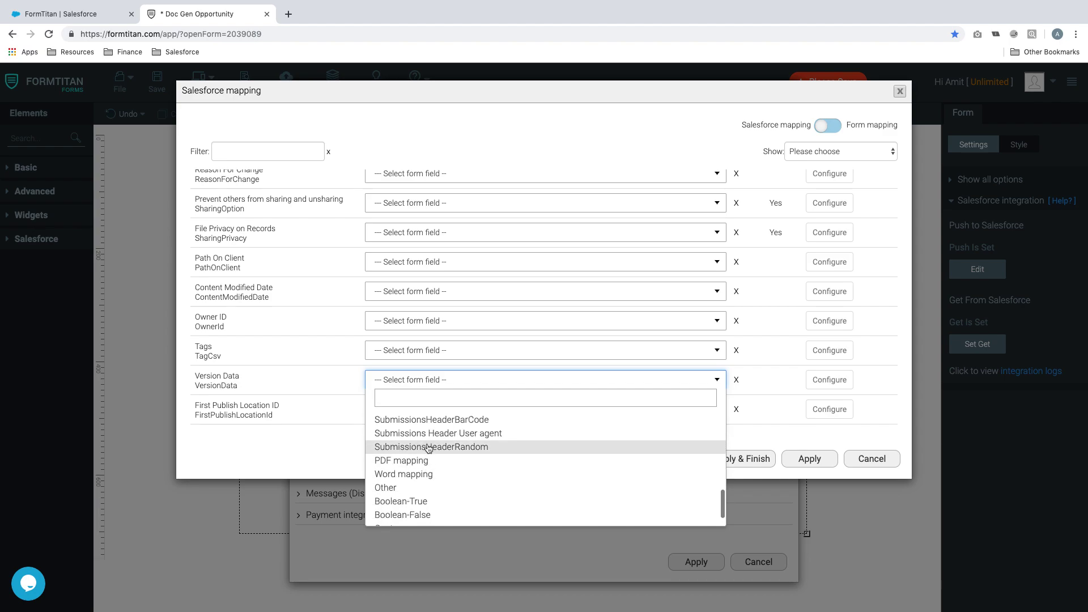
click(413, 476)
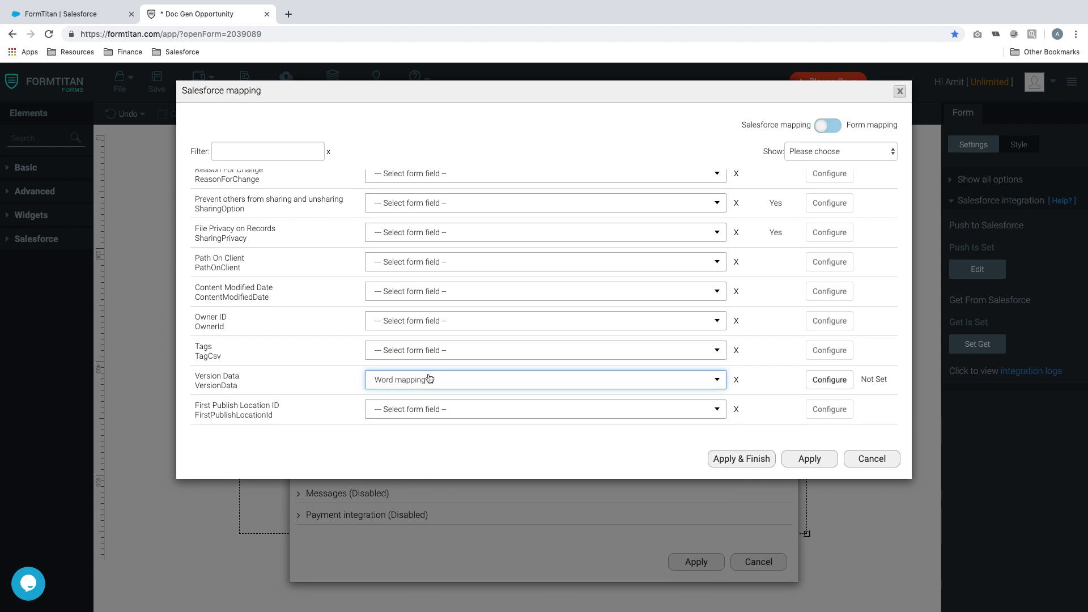
click(422, 412)
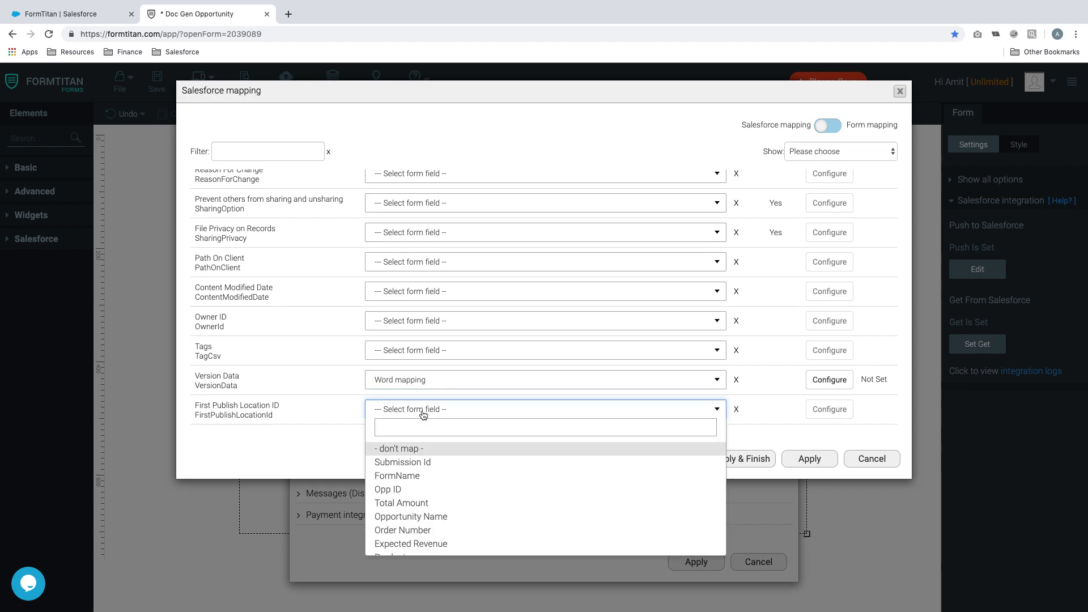
click(403, 490)
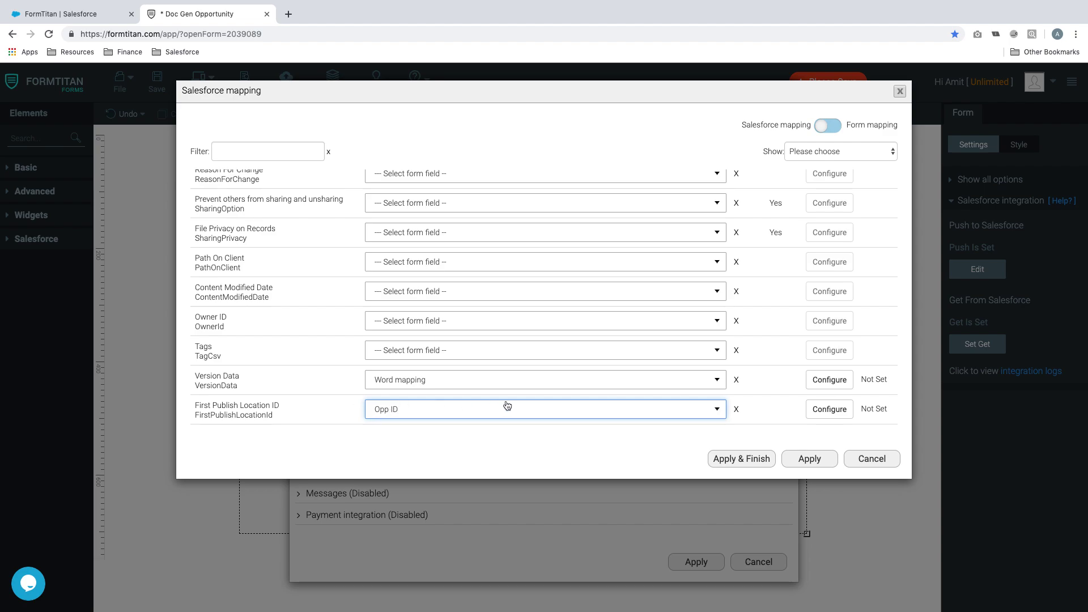
Show only Mapped Fields to review, then apply the Content Version mapping
click(845, 148)
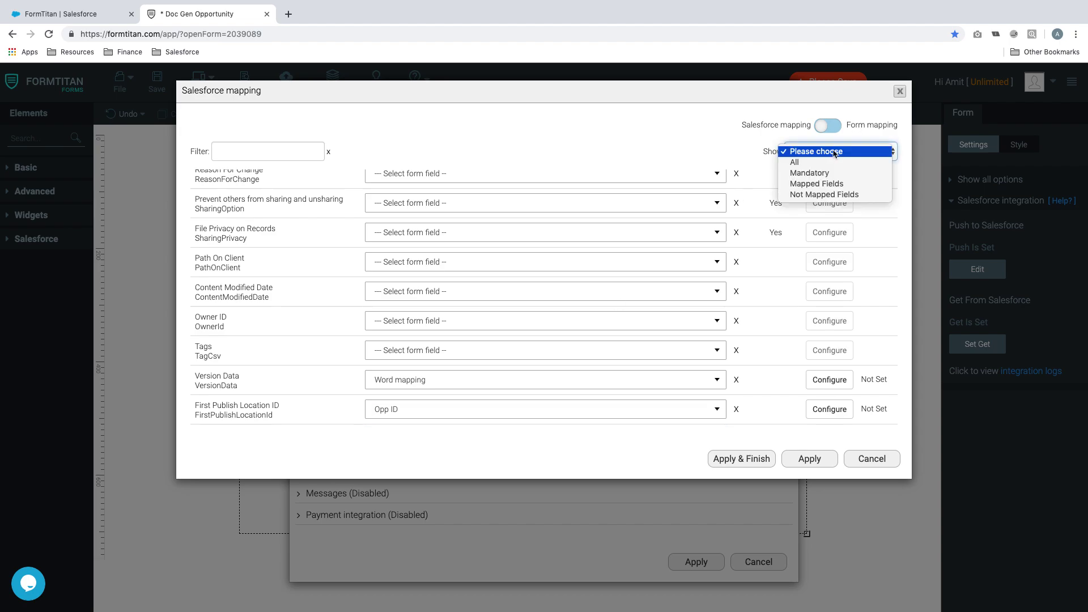
click(815, 185)
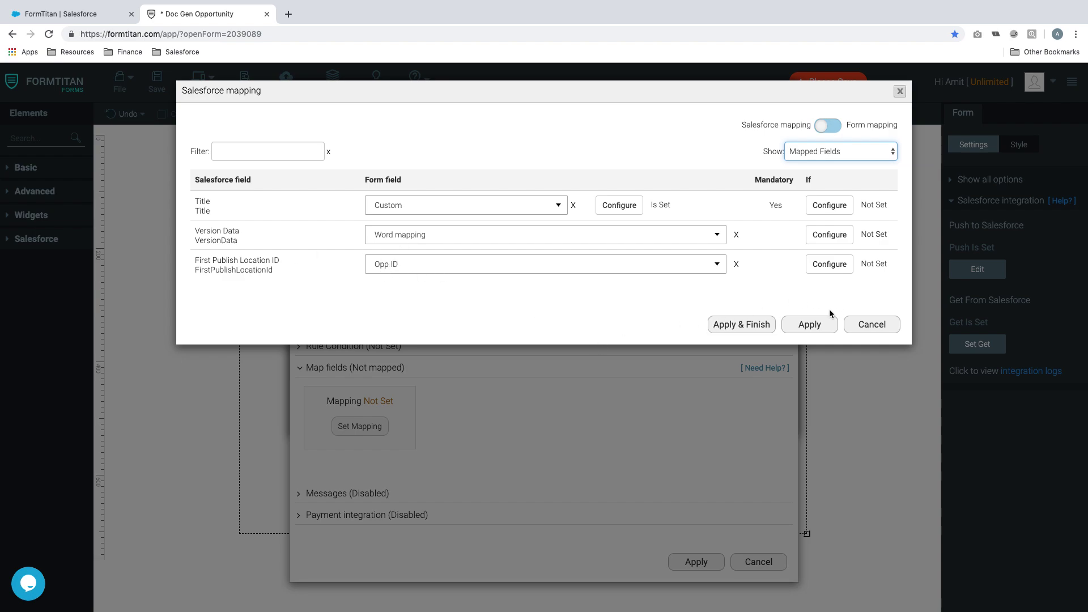
click(769, 326)
Save the Content Version object and add a second push object, Attachment
click(707, 561)
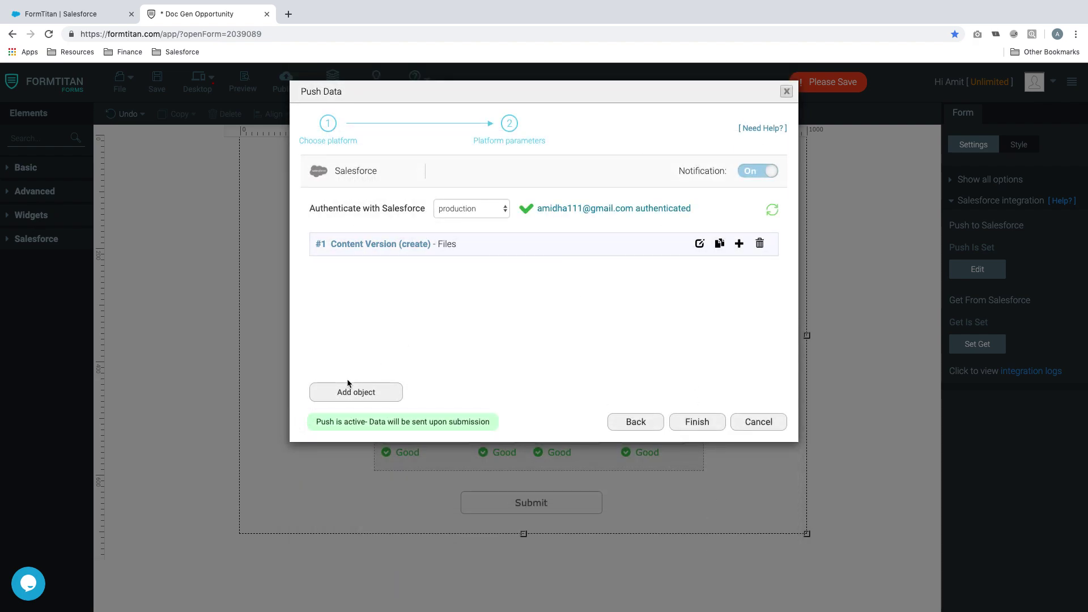
click(353, 401)
click(390, 164)
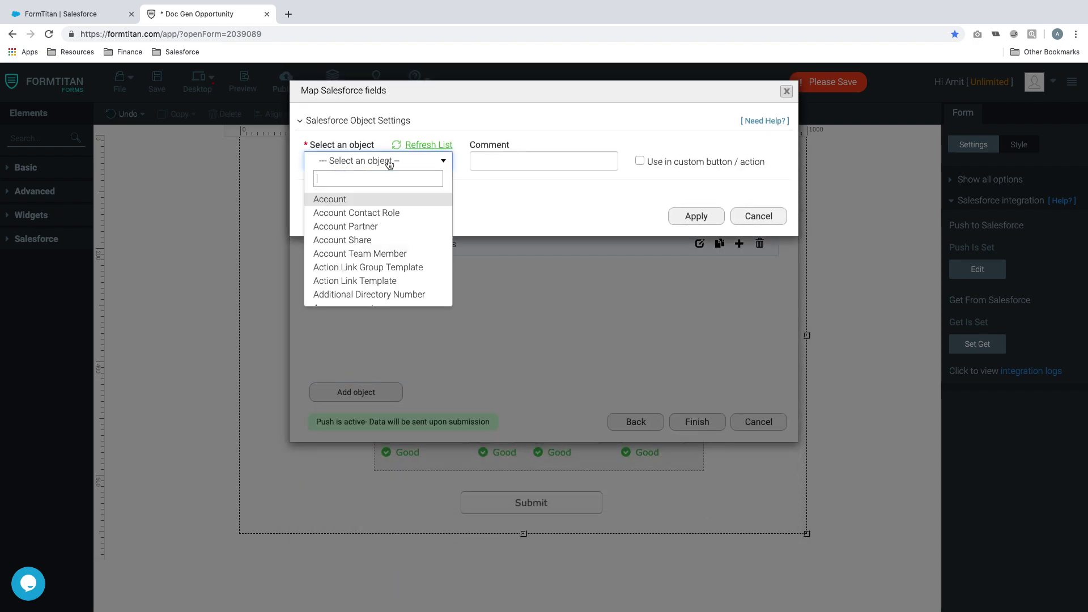
text(atatch)
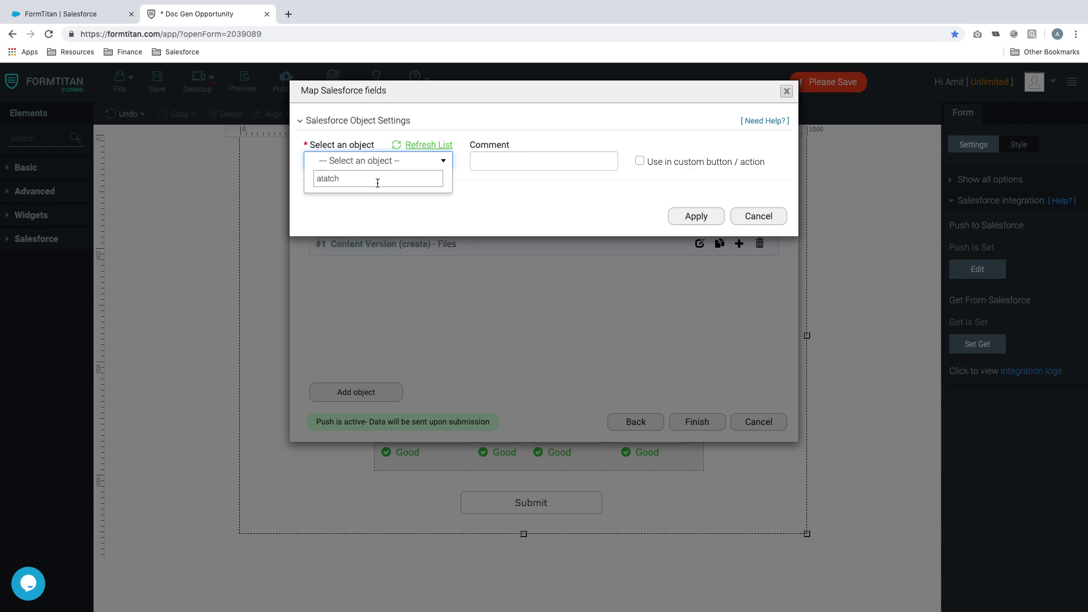
key(BackSpace)
key(BackSpace)
key(BackSpace)
text(ta)
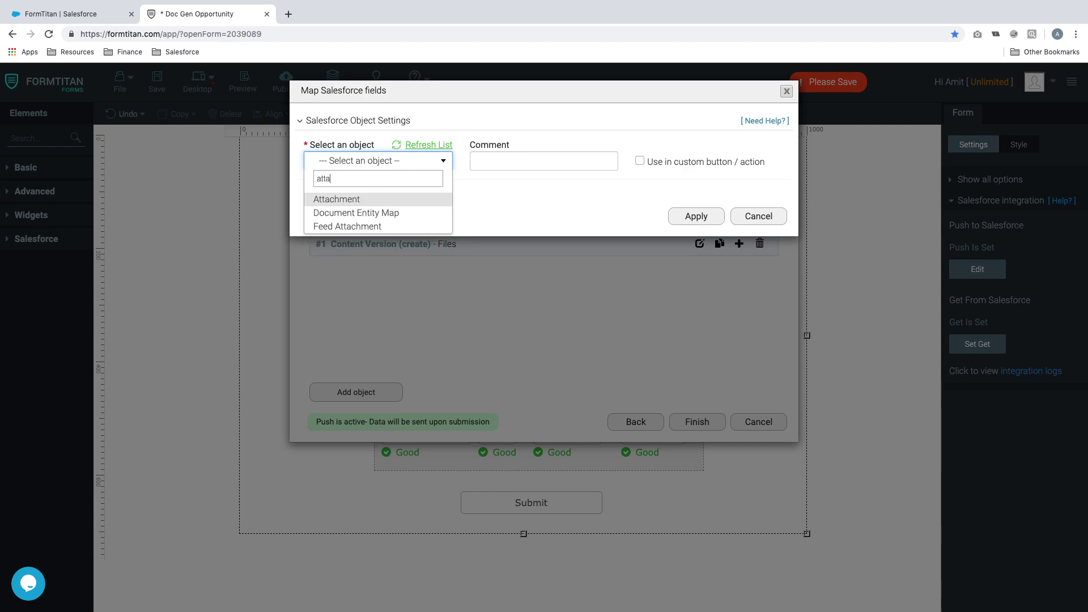
text(ch)
click(374, 201)
Give the Attachment object a comment, keep its Create action, and open its field mapping table
click(503, 166)
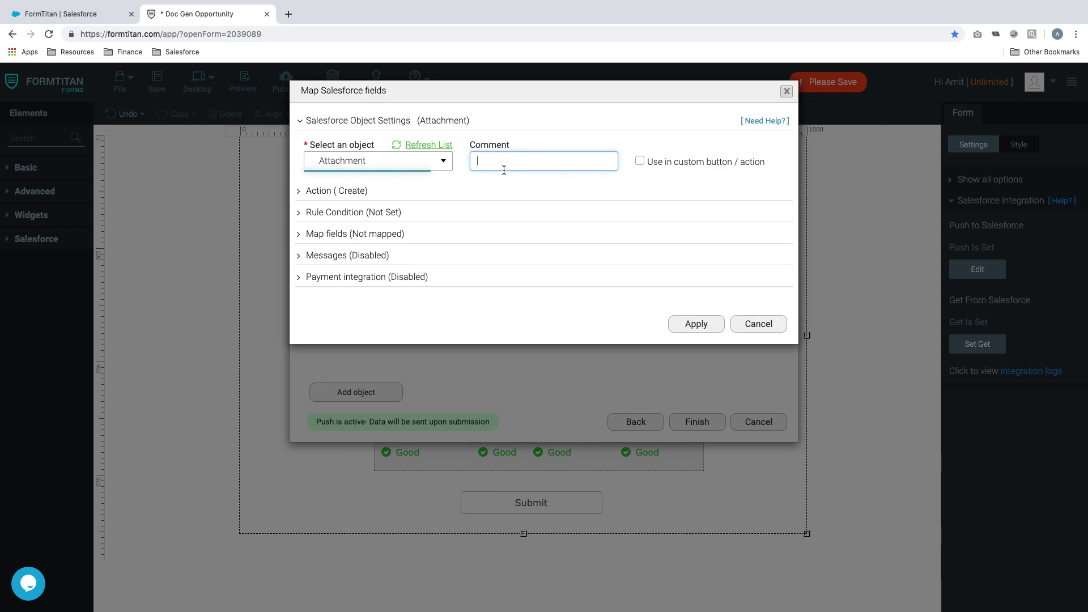
text(Atatchment)
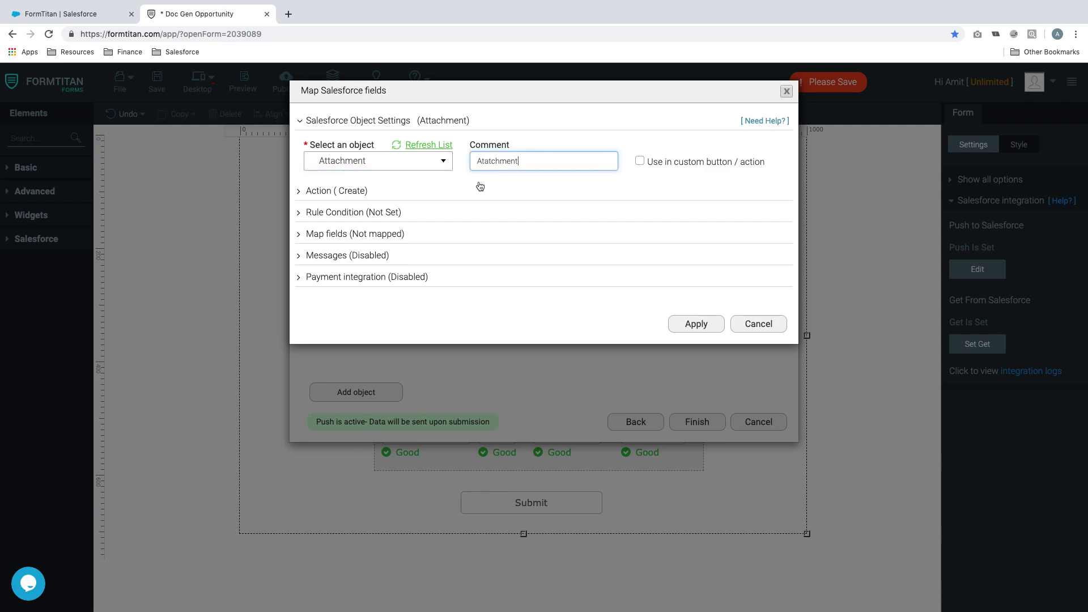
click(350, 194)
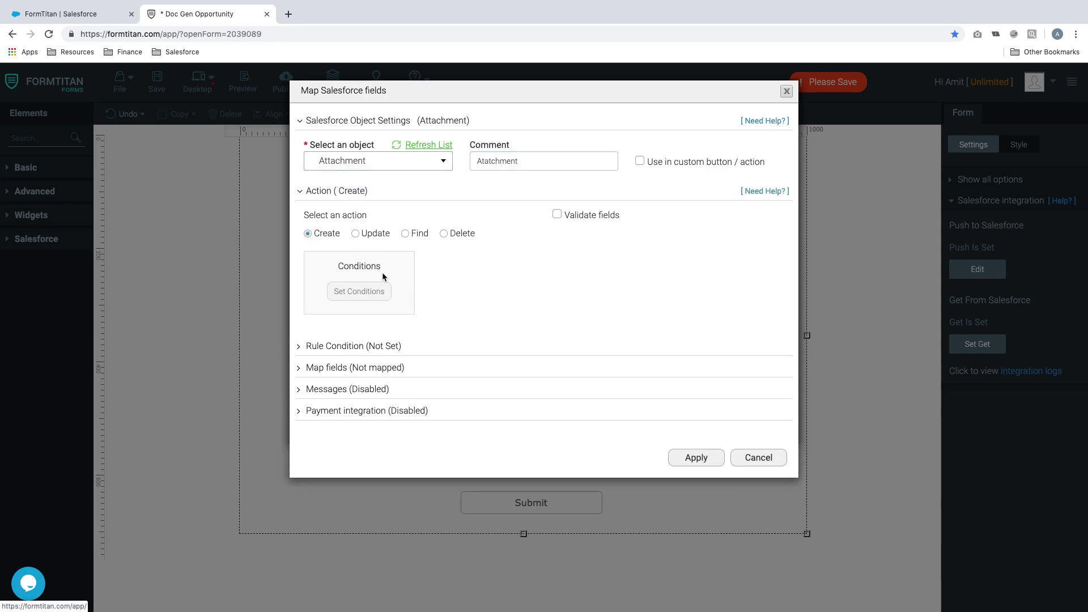
click(363, 367)
click(350, 427)
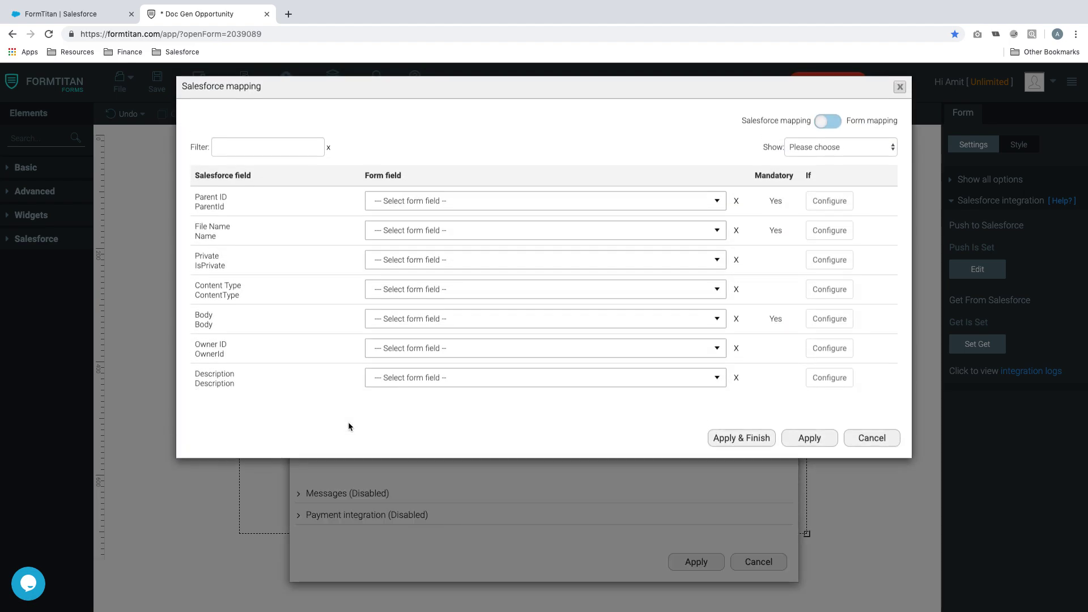
Map the Attachment Body to the Word mapping
click(425, 323)
scroll(429, 436, down, 3)
scroll(429, 436, down, 5)
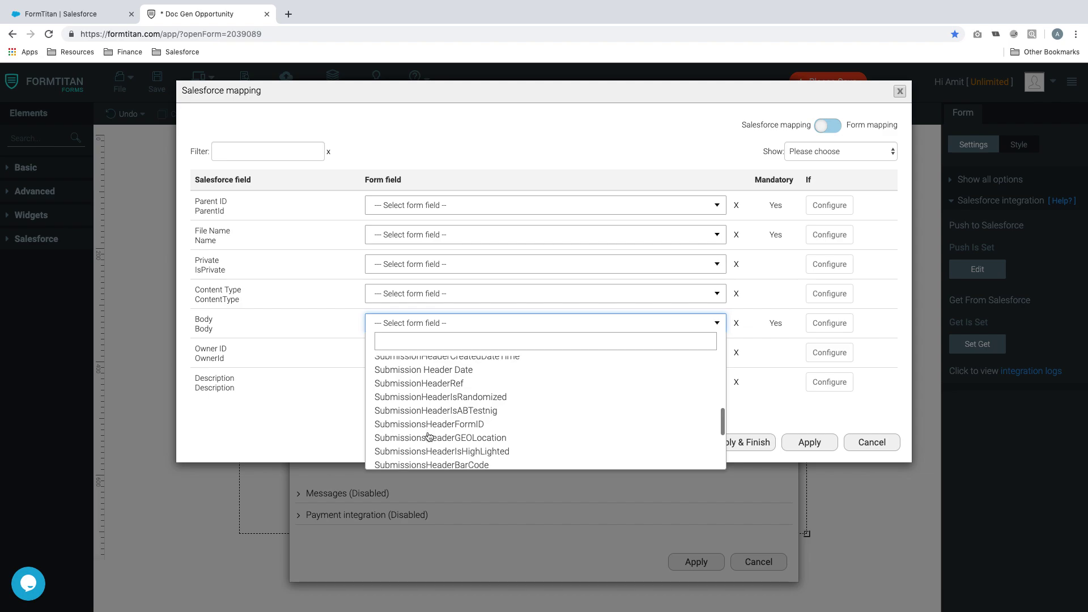
click(431, 407)
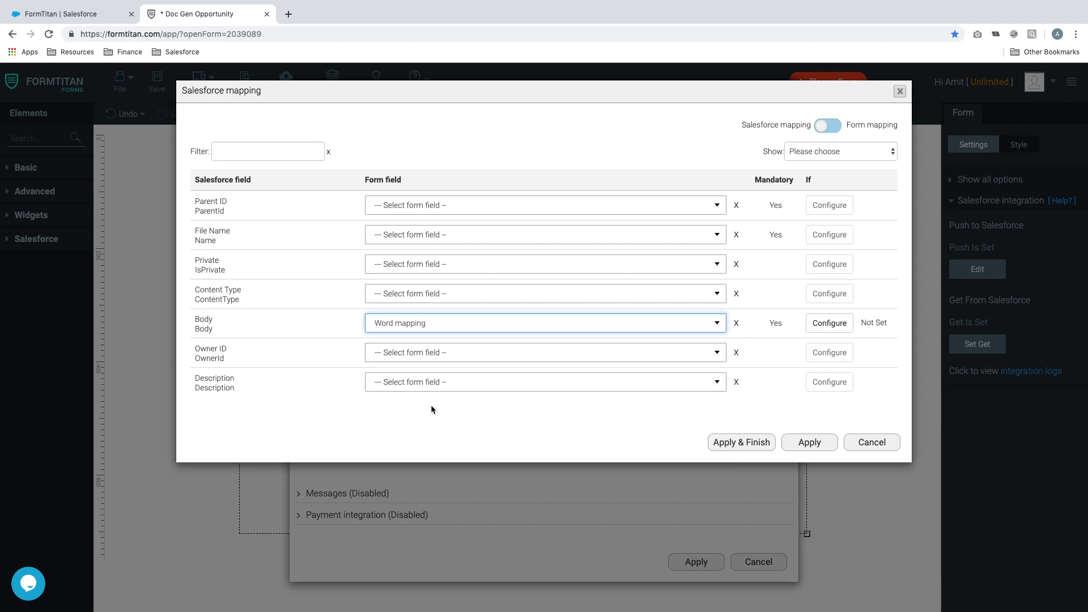
Set File Name to the Custom text 'Attachment invoice word doc', correcting the spelling
click(425, 234)
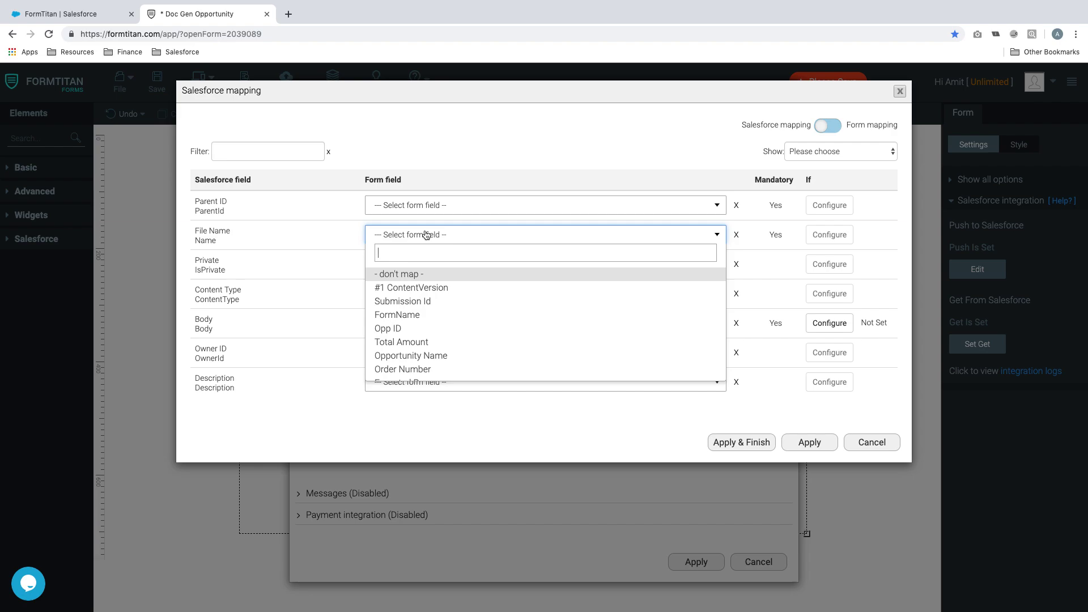
text(cus)
click(397, 274)
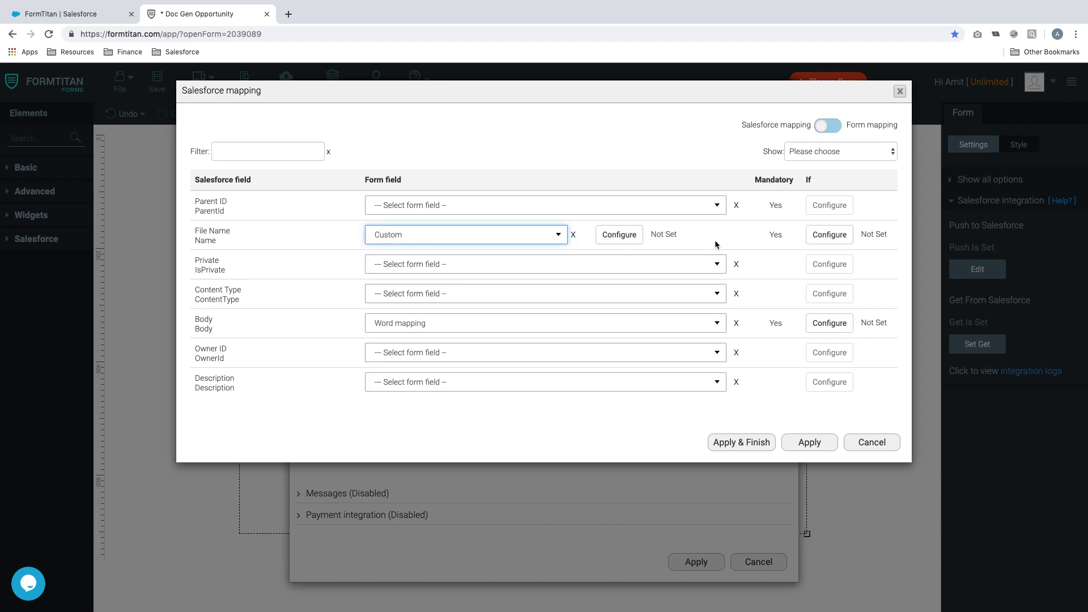
click(612, 234)
click(397, 146)
text(A)
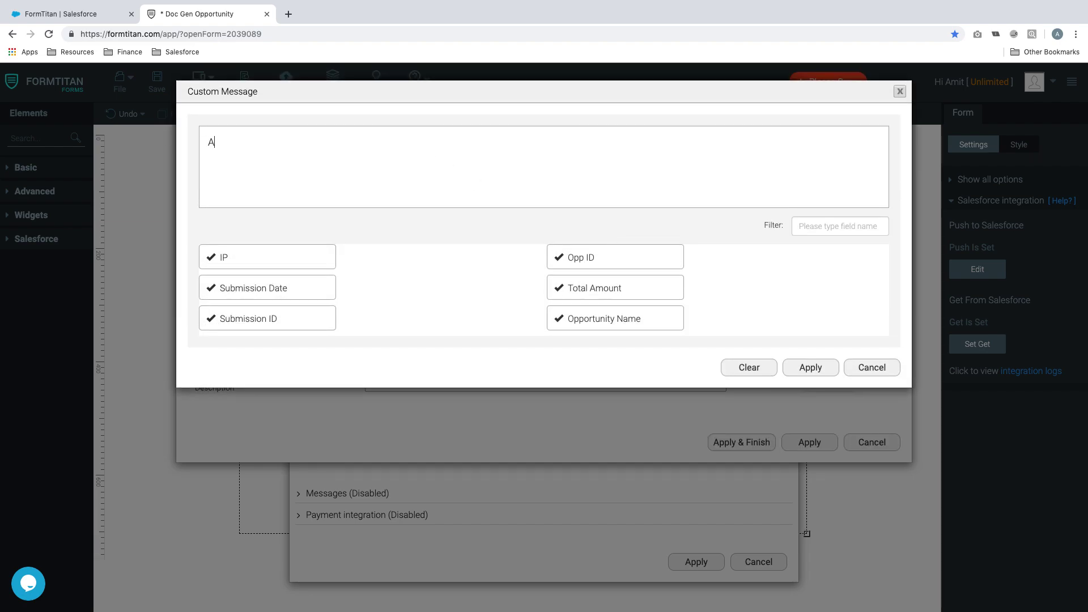
text(tatchment invoice word doc)
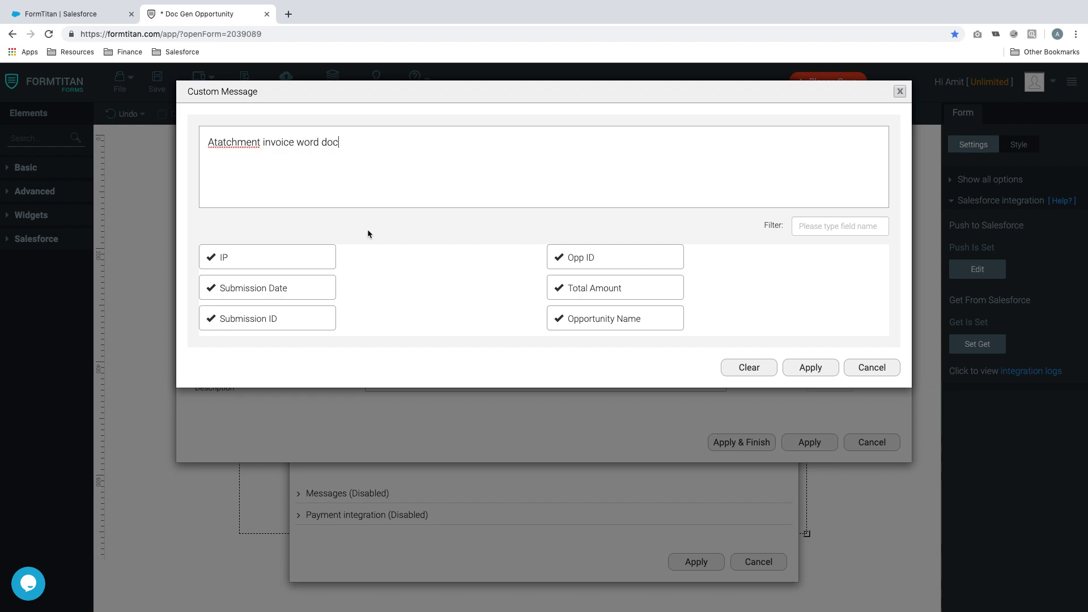
right_click(233, 143)
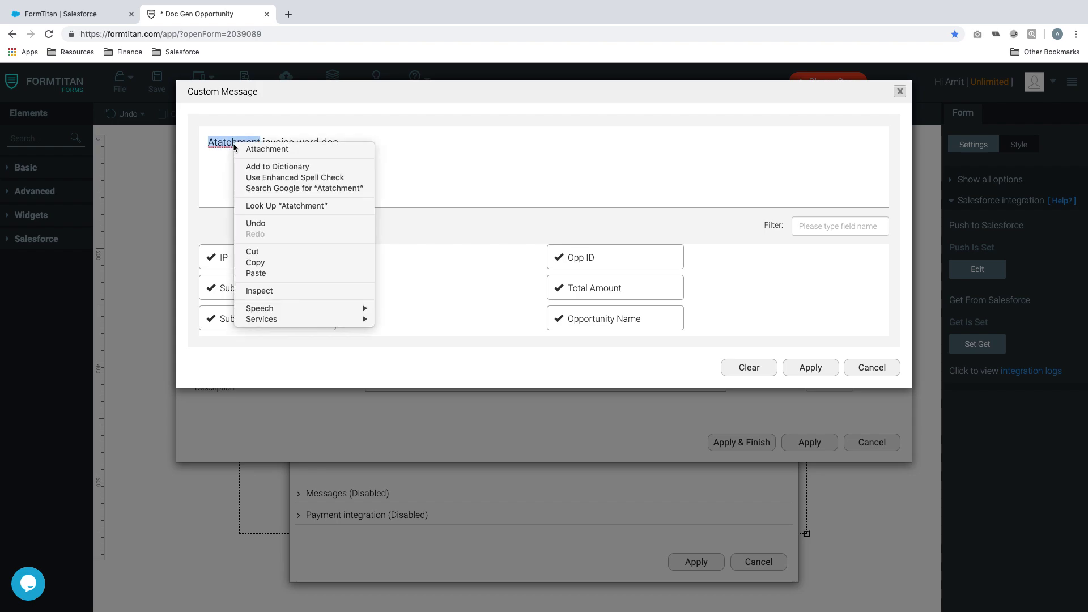
click(263, 150)
click(799, 368)
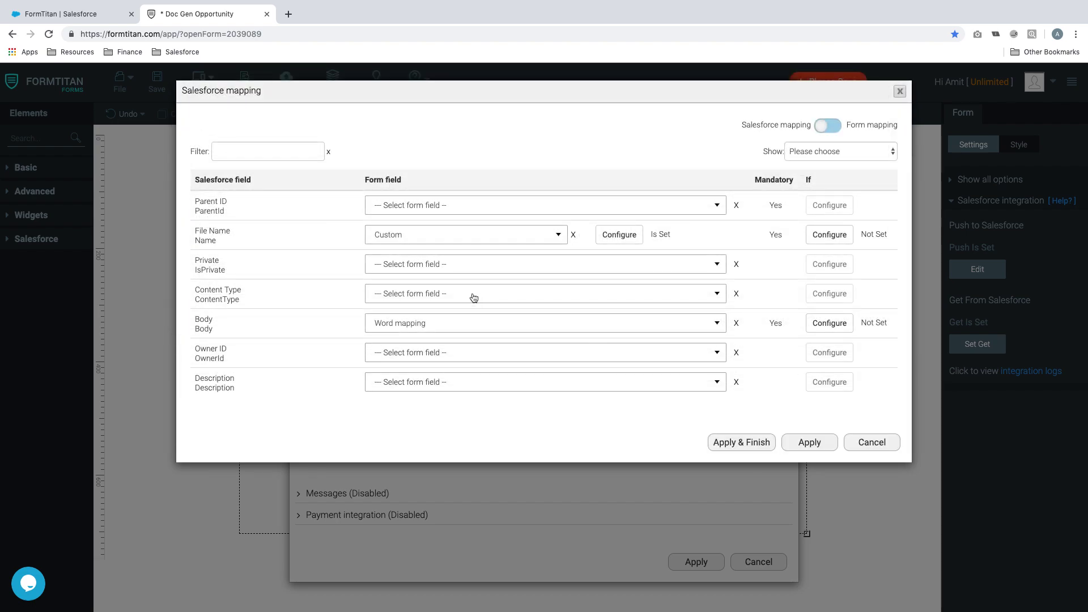
Map Parent ID to Opp ID, filter the list to Mapped Fields, and apply the Attachment mapping
click(420, 204)
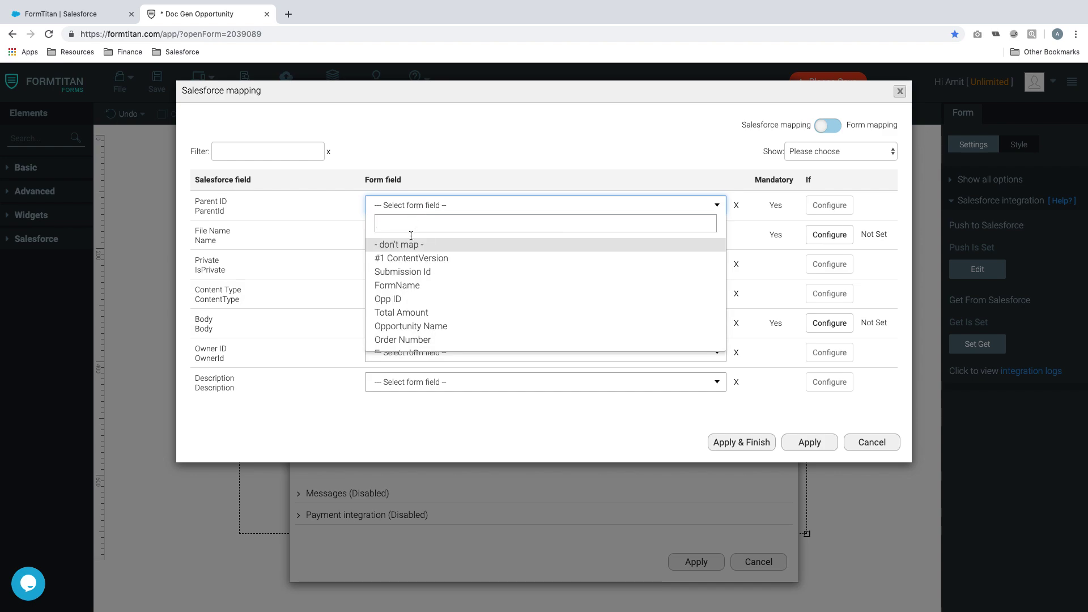
click(396, 299)
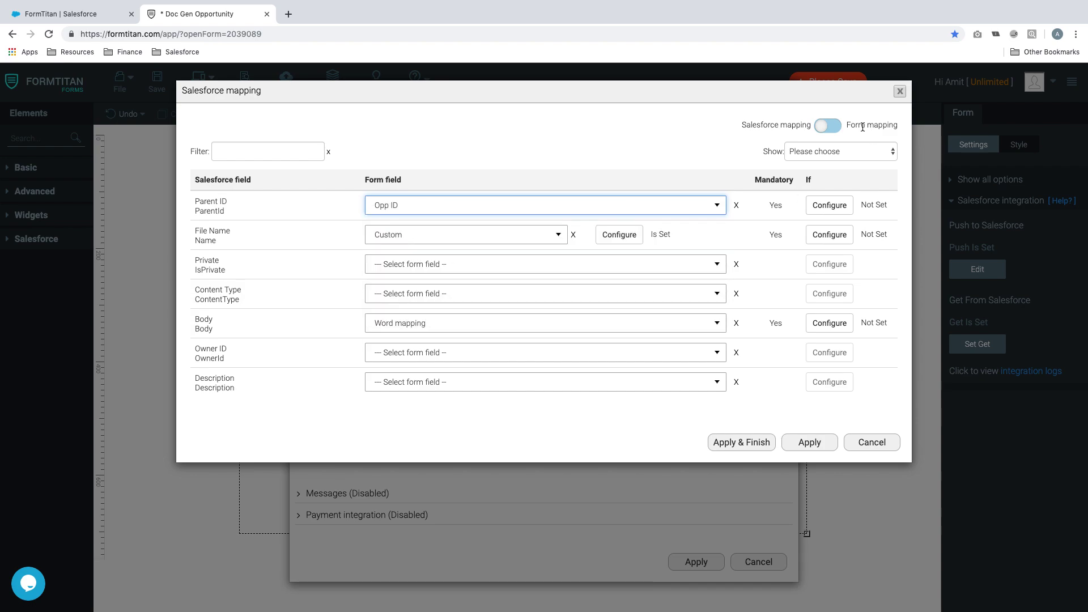
click(847, 150)
click(826, 184)
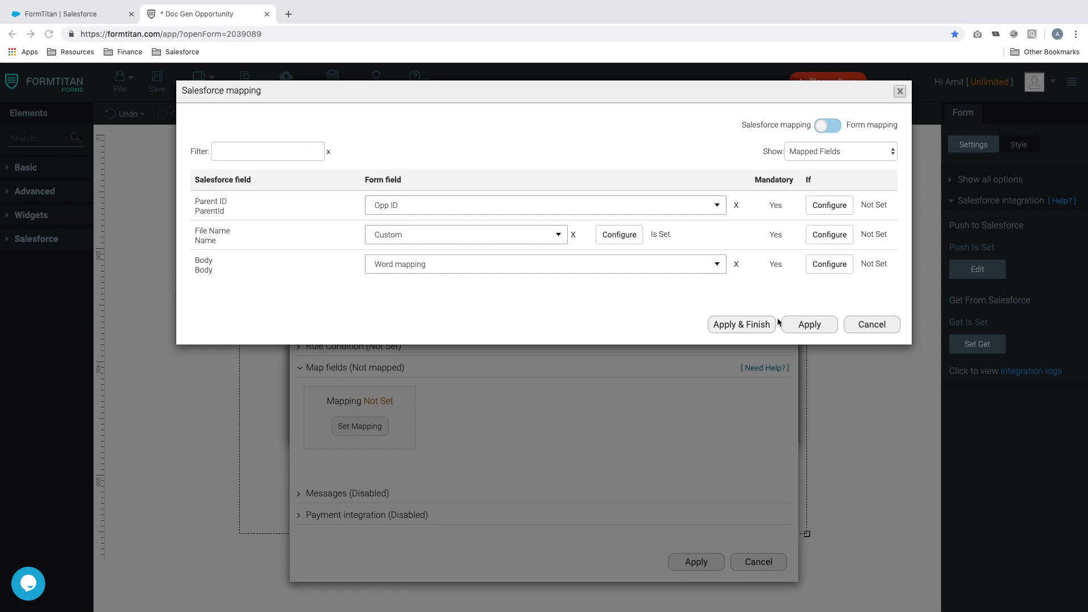
click(809, 324)
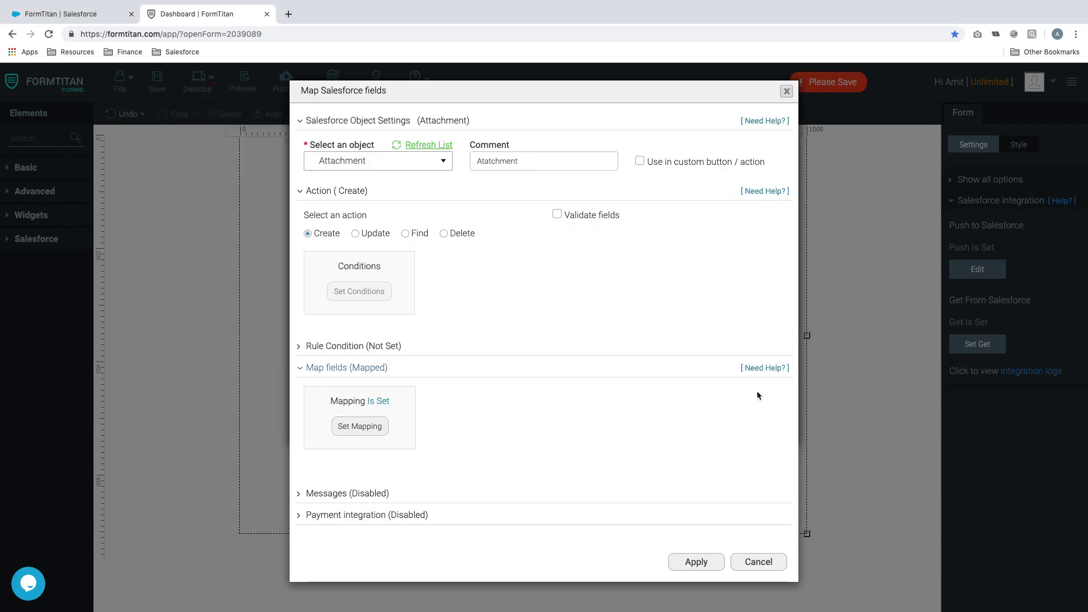
Add the Attachment object to the push and correct its comment to 'Attachment'
click(693, 565)
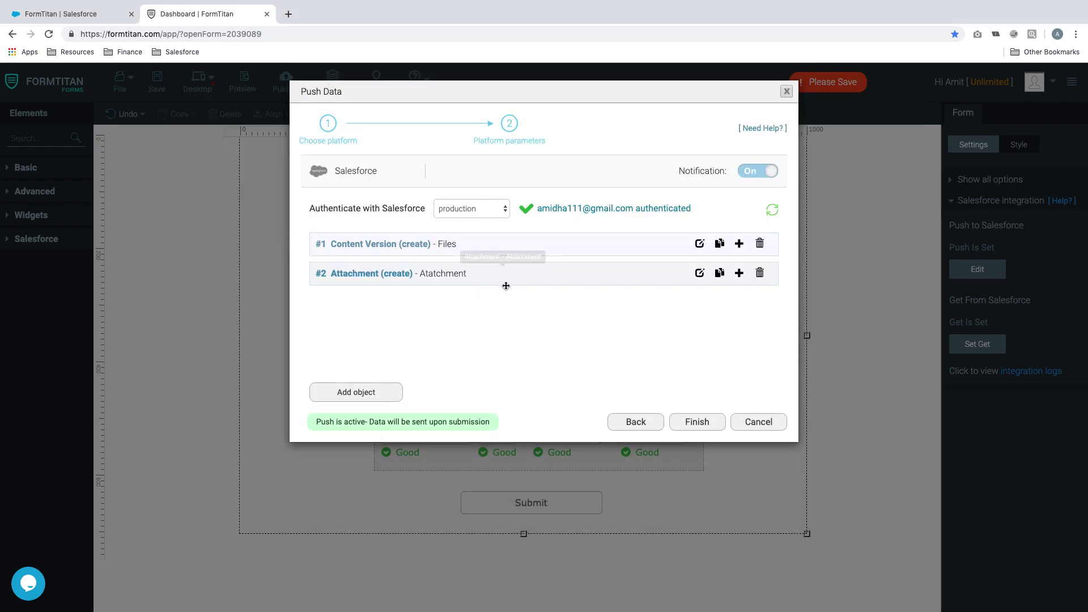
click(699, 272)
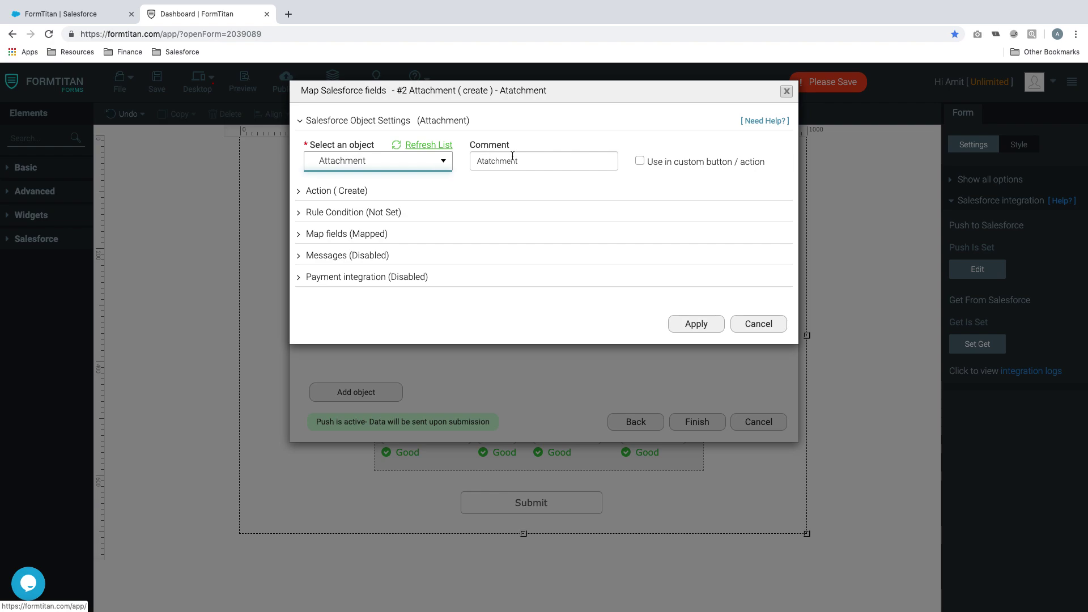
click(491, 161)
key(BackSpace)
key(BackSpace)
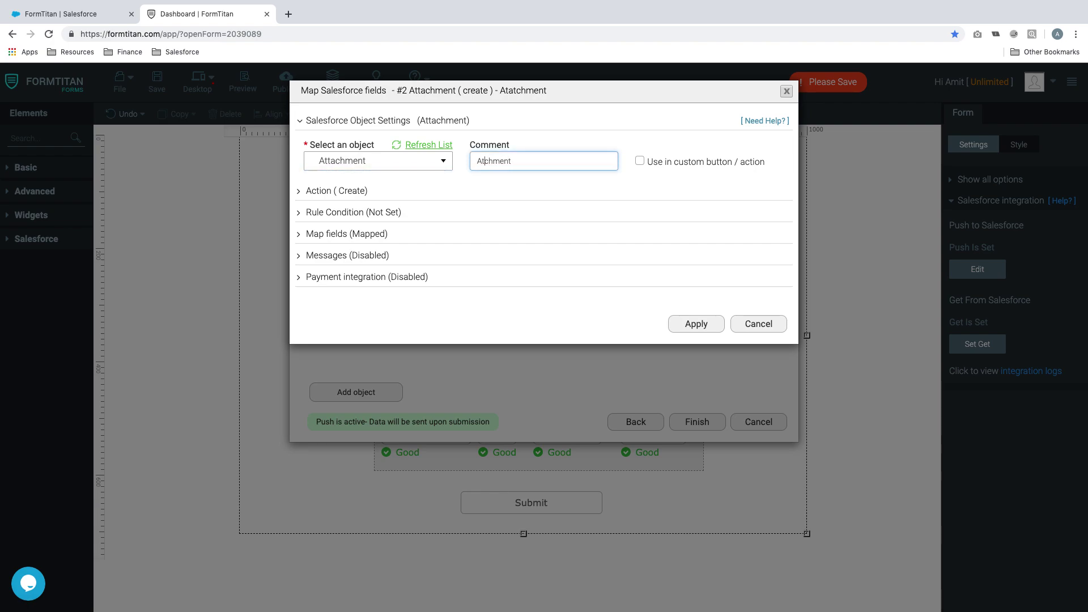
text(ta)
Apply the Attachment mapping, finish the Salesforce push setup and save the form
click(696, 324)
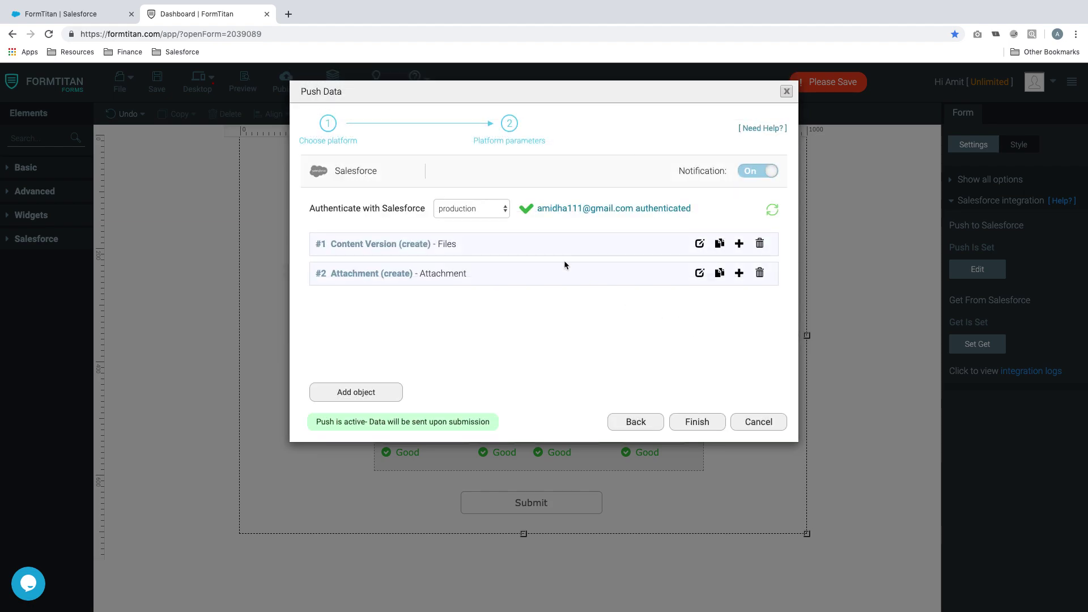
click(697, 422)
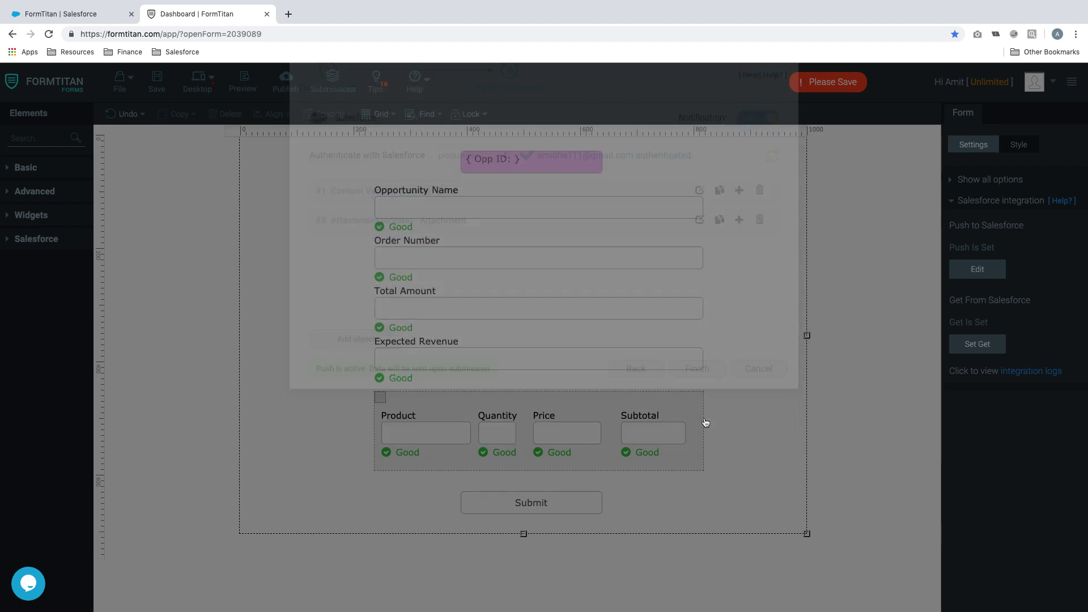
click(156, 82)
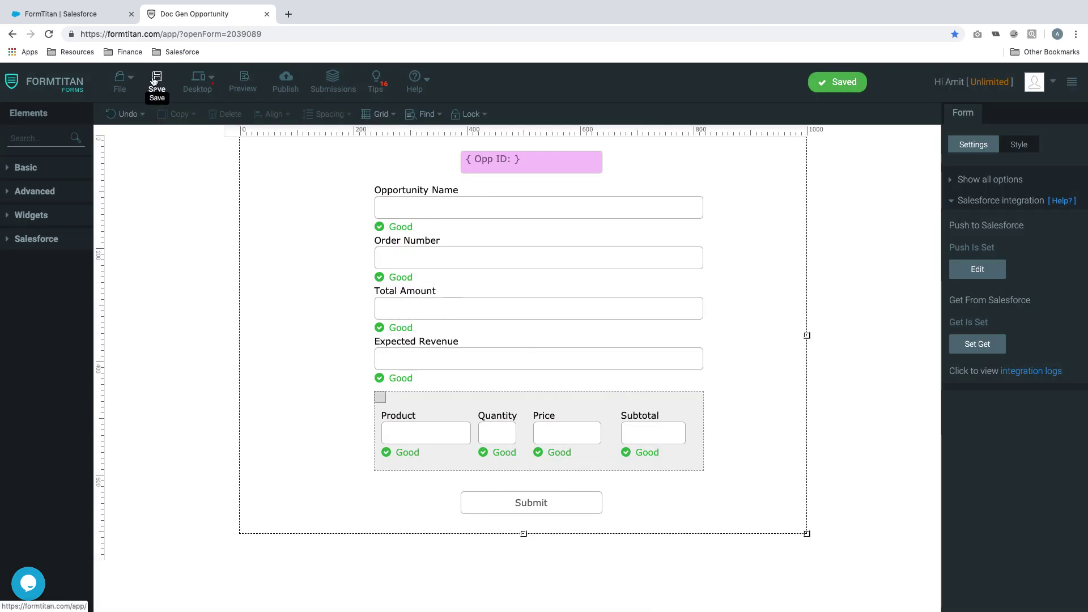
Preview the Doc Gen Opportunity invoice as a Word document from FT Generate Document
click(59, 13)
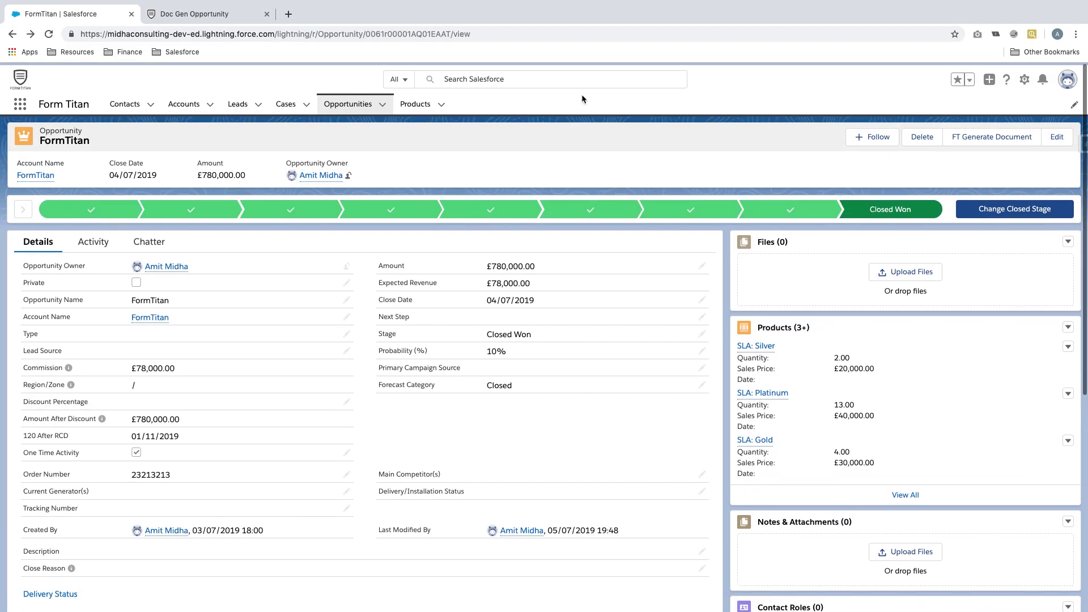
click(1016, 139)
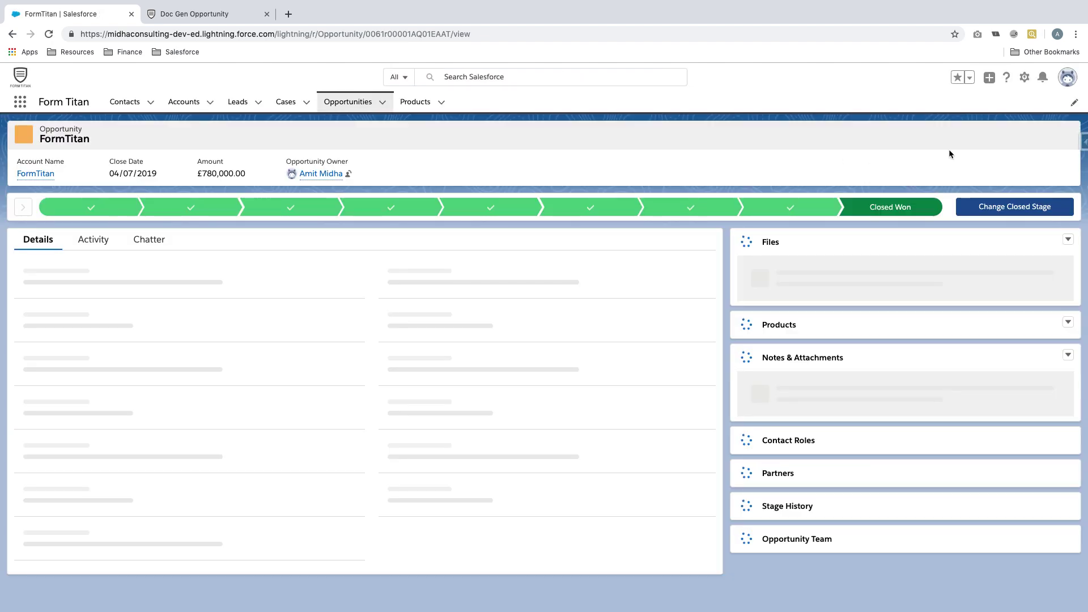
click(985, 145)
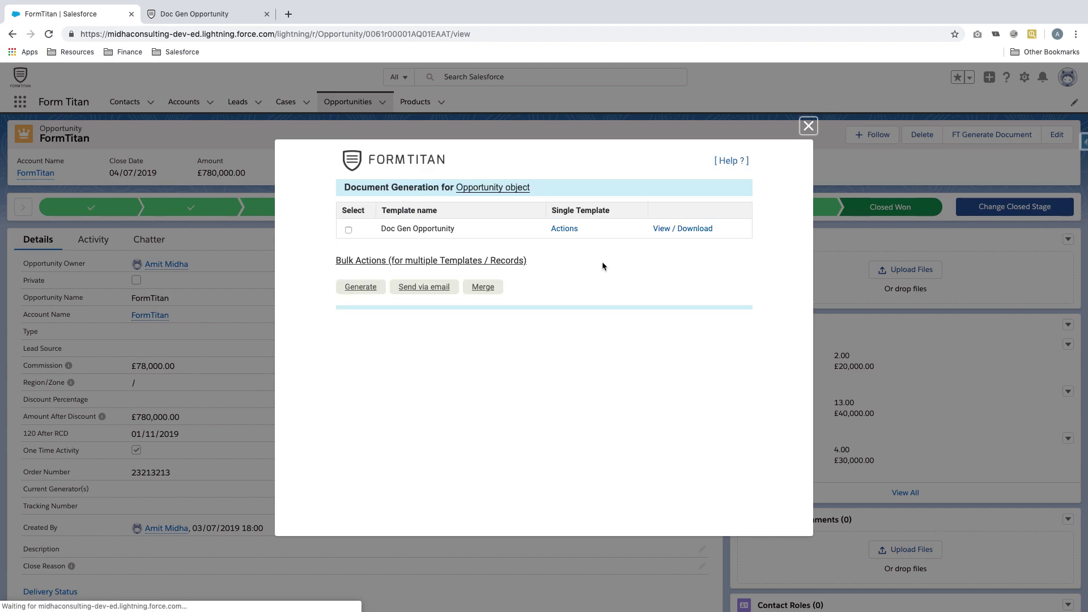
click(565, 229)
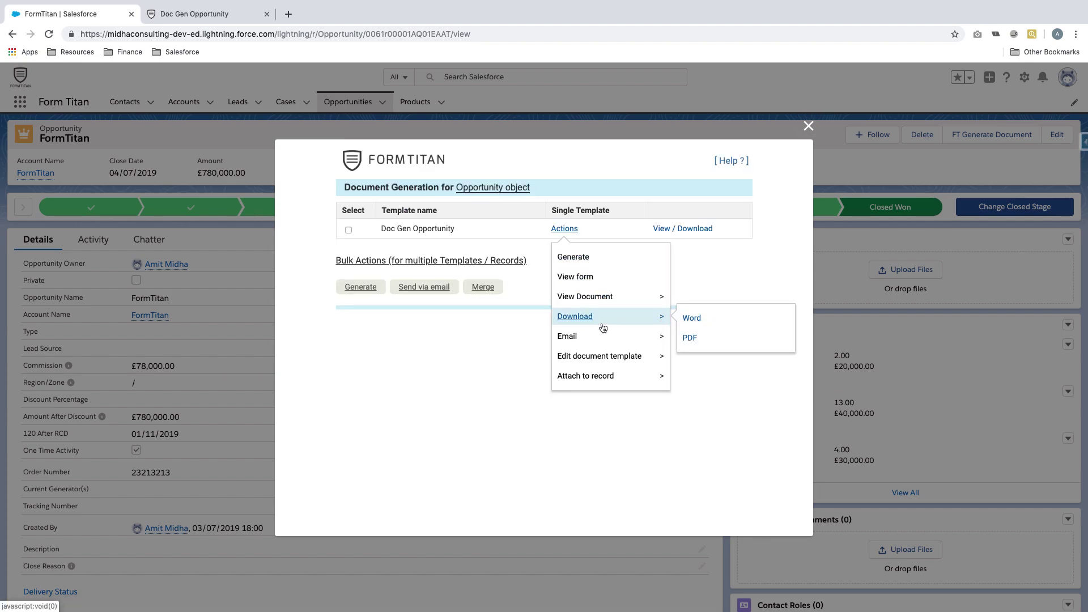
mouse_move(603, 301)
click(692, 301)
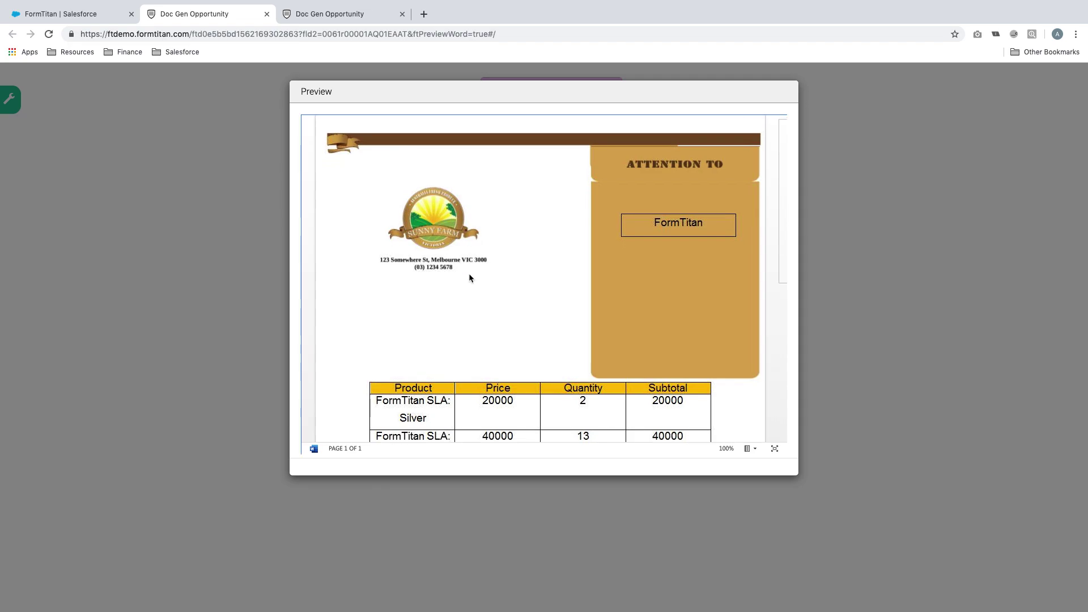
scroll(470, 277, down, 5)
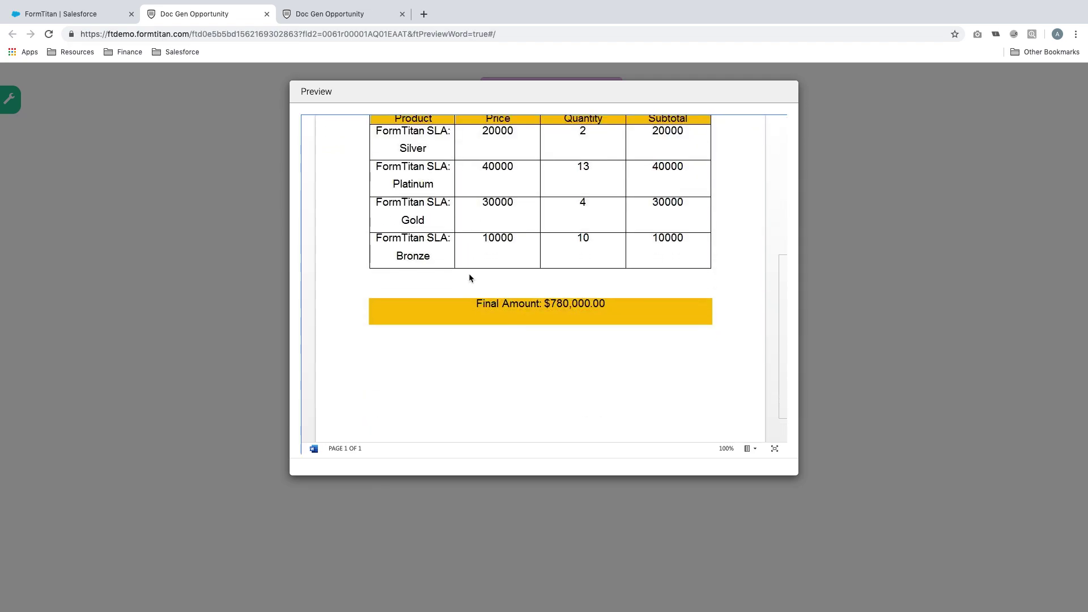
Generate the Doc Gen Opportunity invoice for the opportunity and dismiss the success message
click(267, 14)
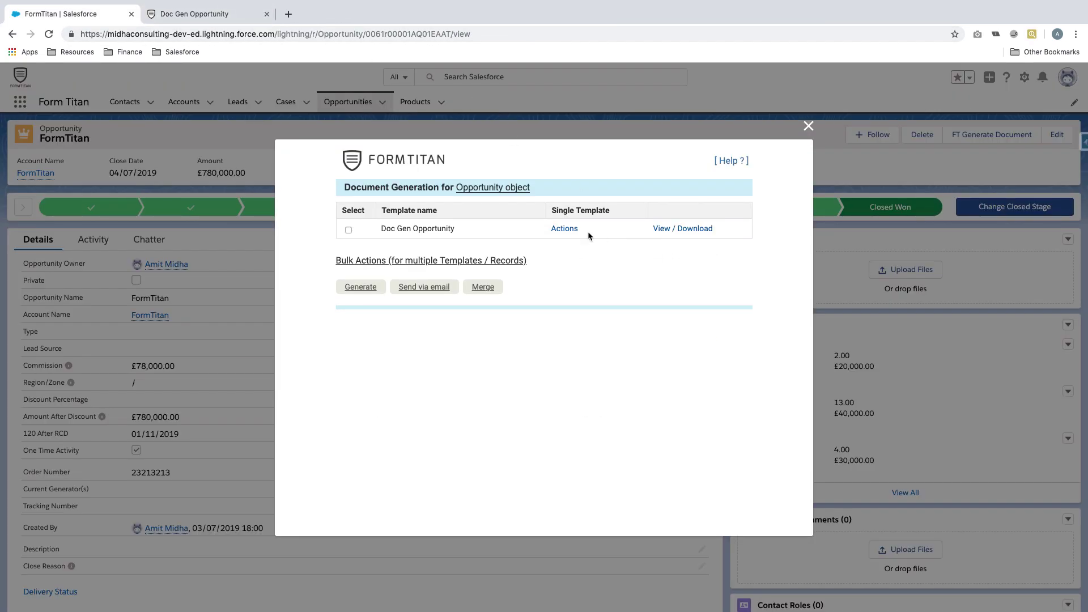
click(565, 228)
click(583, 258)
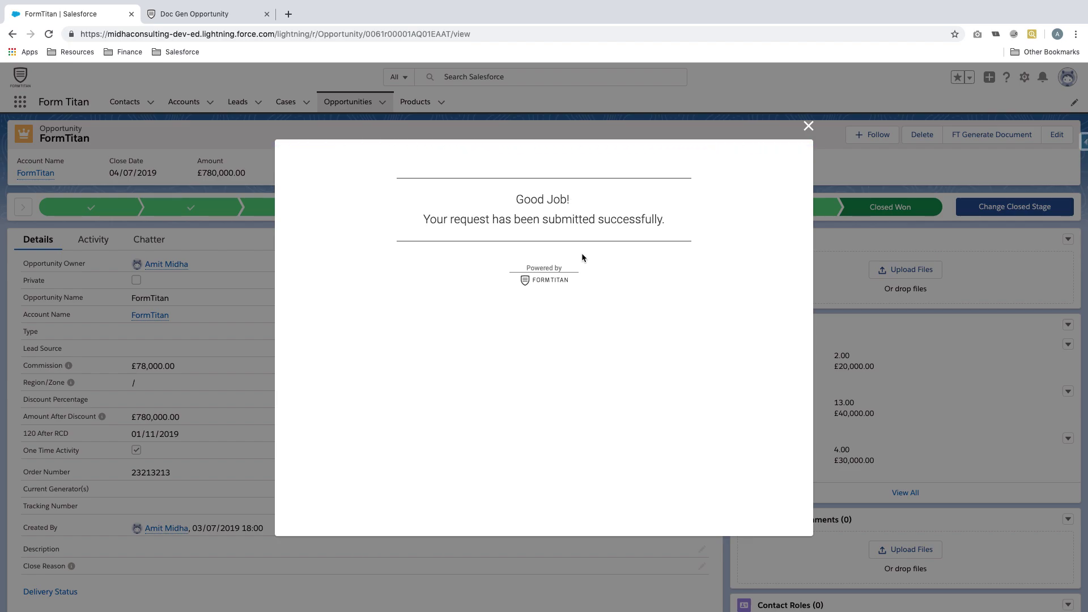
click(809, 126)
Refresh the integration logs until successful Content Version and Attachment pushes at 13:19 appear
click(212, 14)
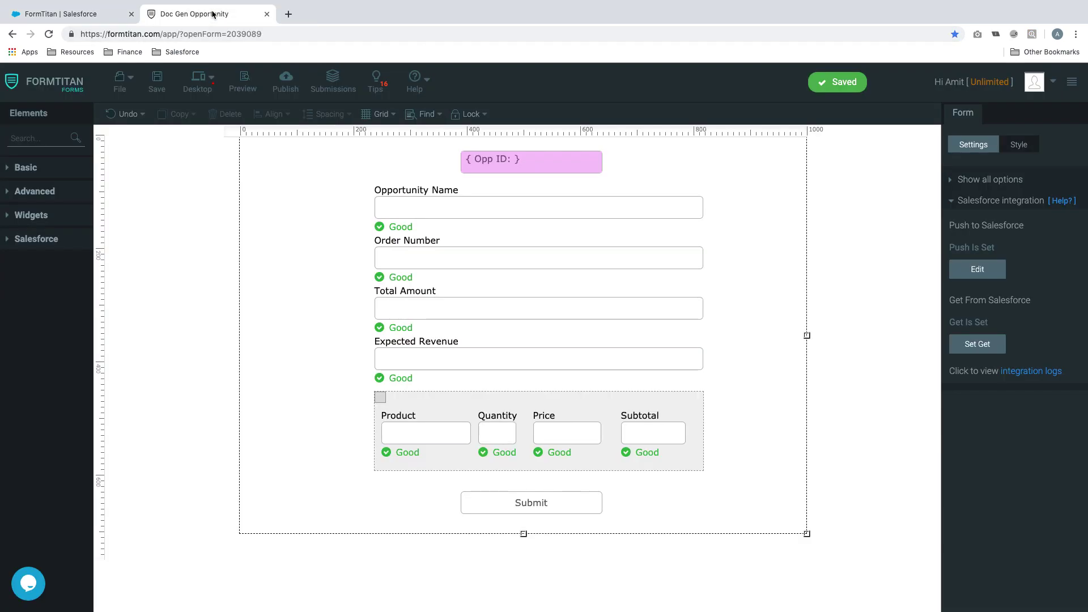
click(1034, 370)
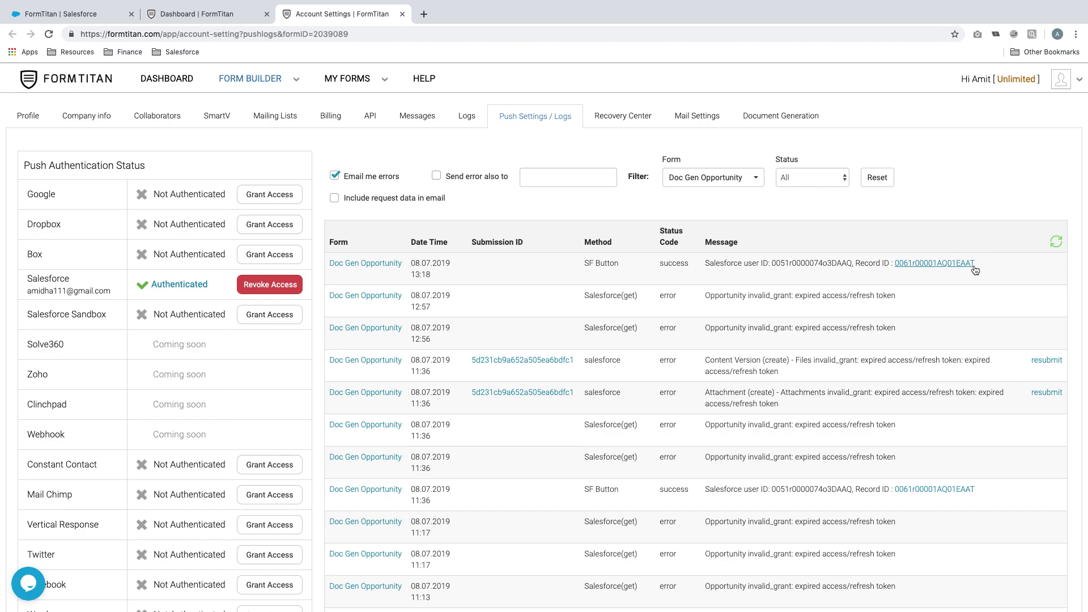
click(1057, 242)
click(1057, 242)
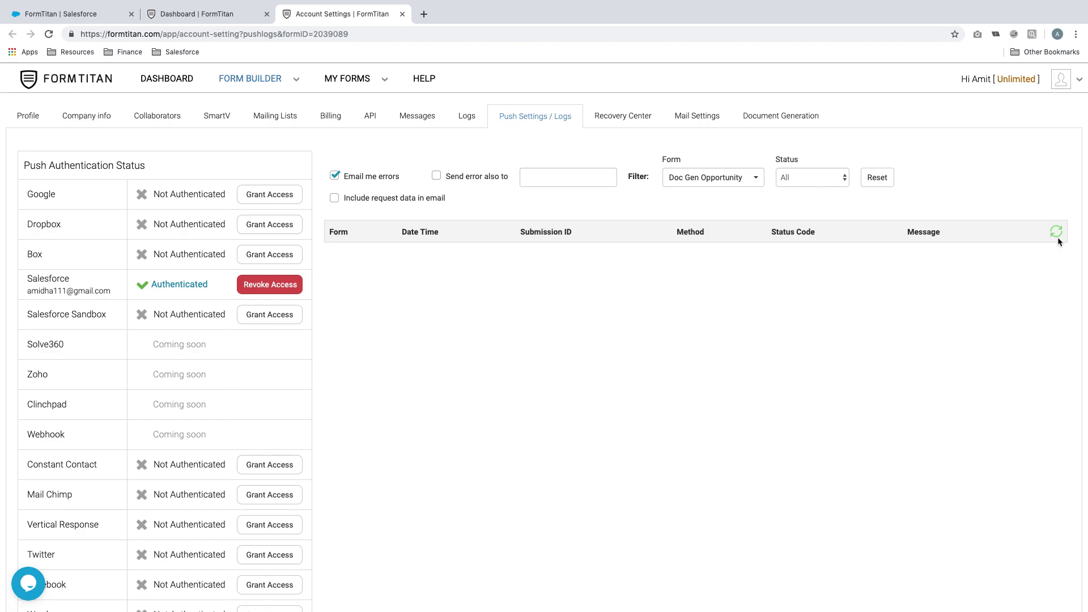
click(1057, 242)
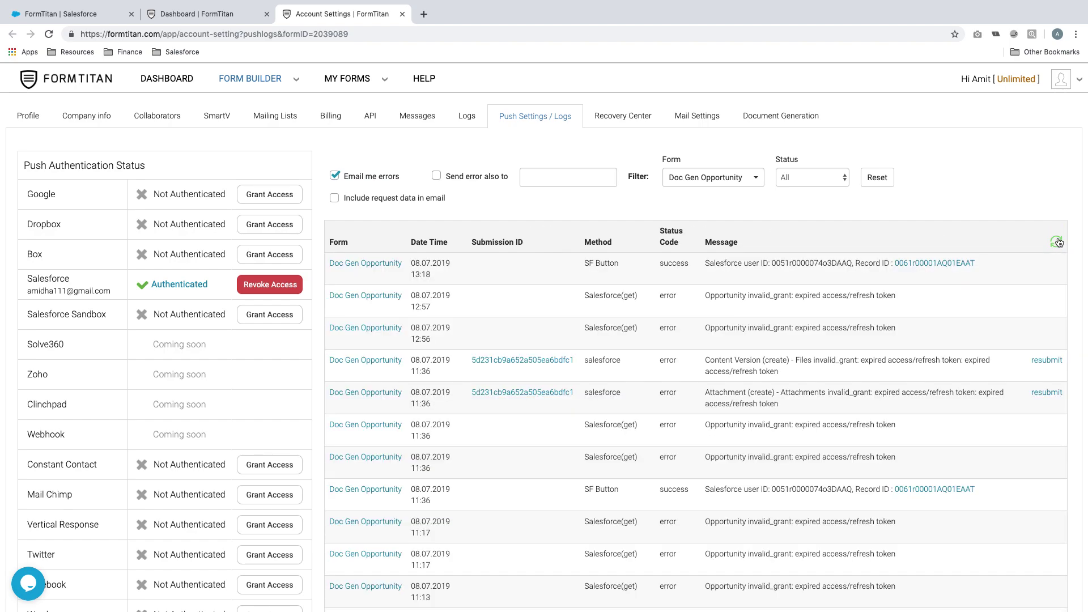
click(1057, 242)
click(1057, 242)
click(1057, 242)
click(1057, 242)
click(1058, 242)
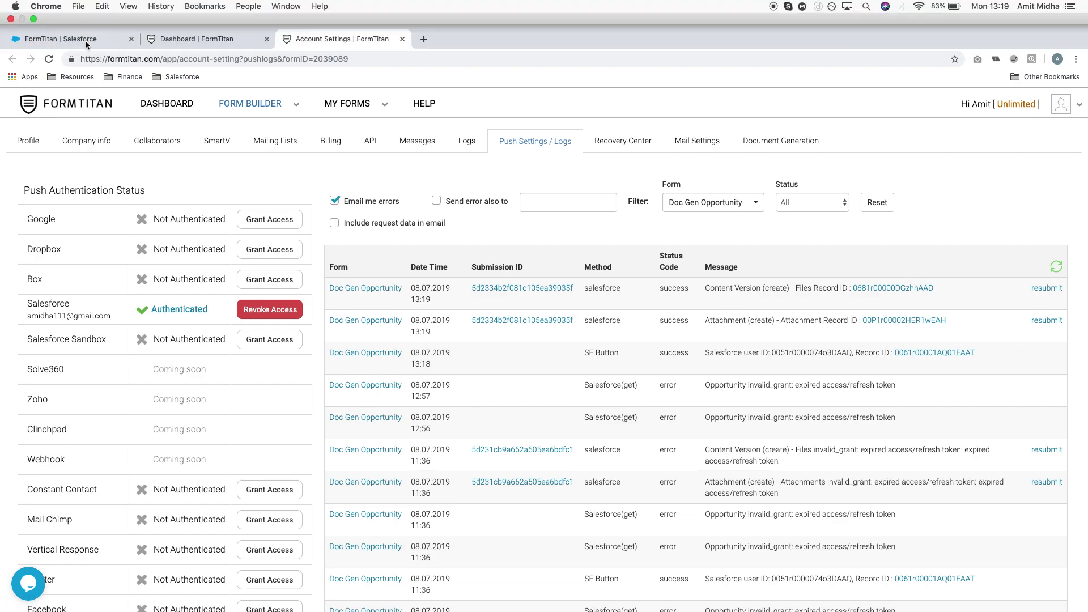
click(85, 40)
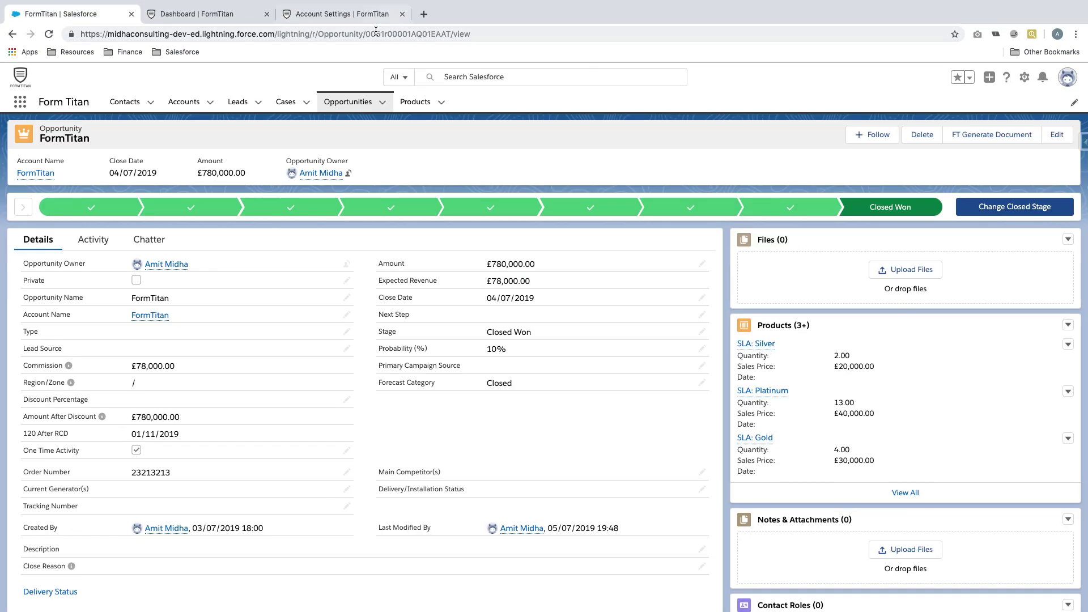
Reload the opportunity and preview Invoice Word Doc.docx now listed under Files
click(369, 34)
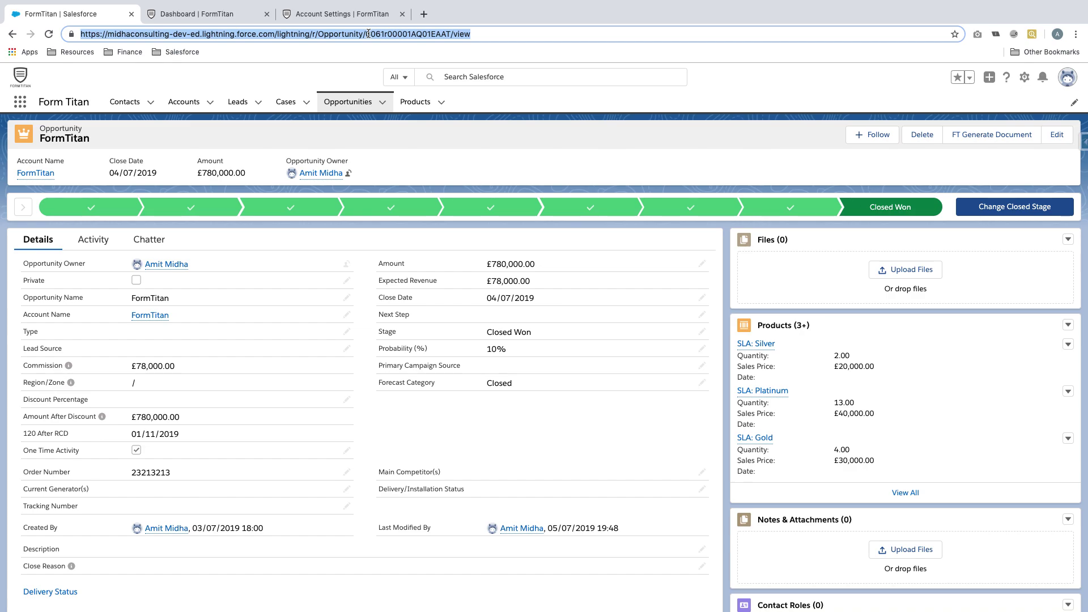
key(Return)
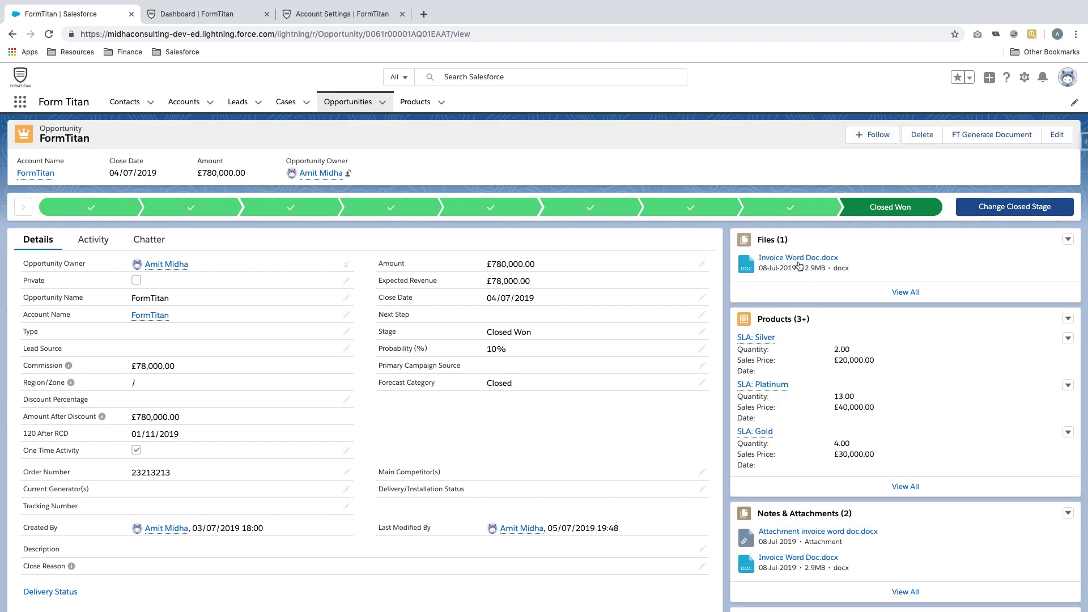
click(798, 260)
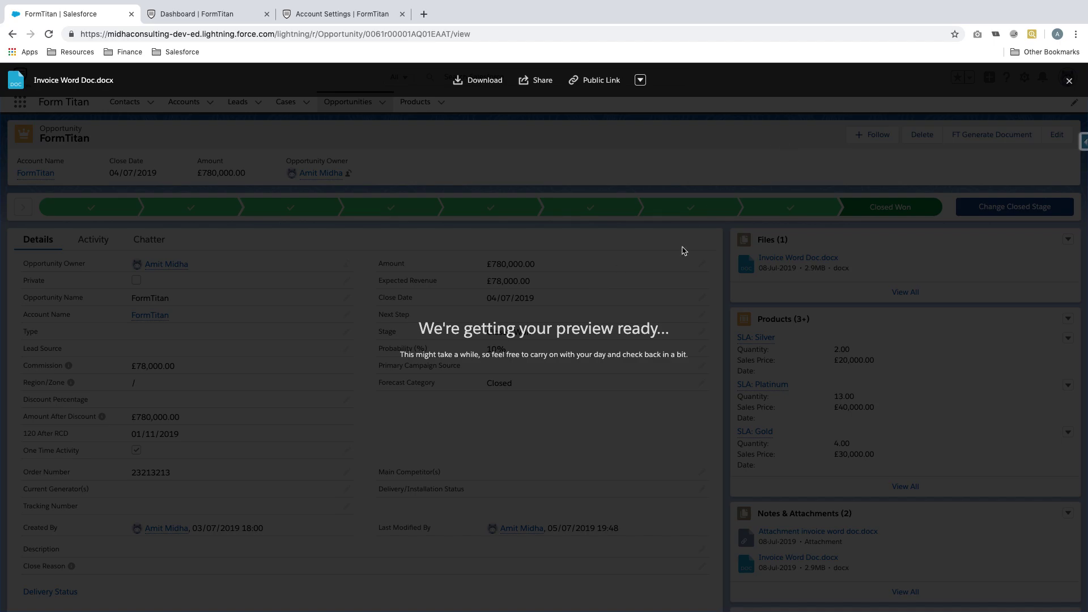
Download the Attachment invoice word doc.docx copy from Notes & Attachments
click(1069, 81)
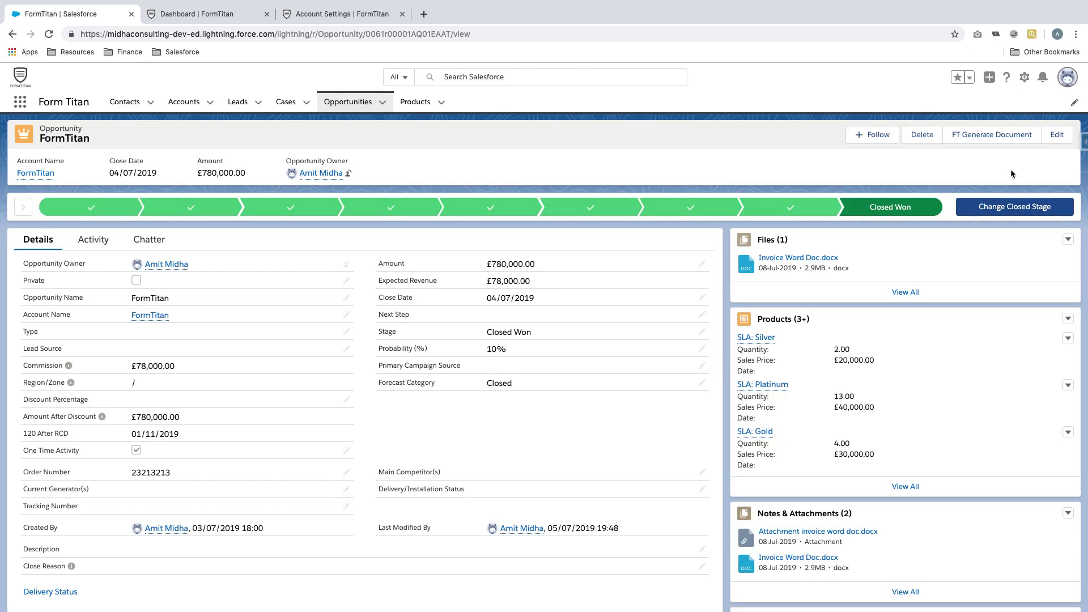
click(807, 538)
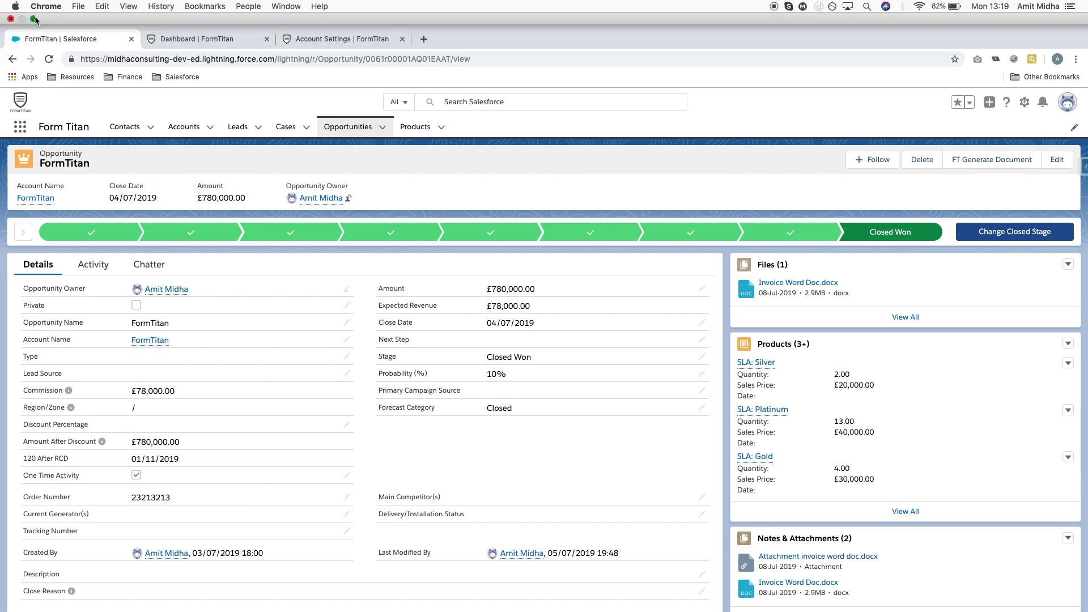
click(36, 19)
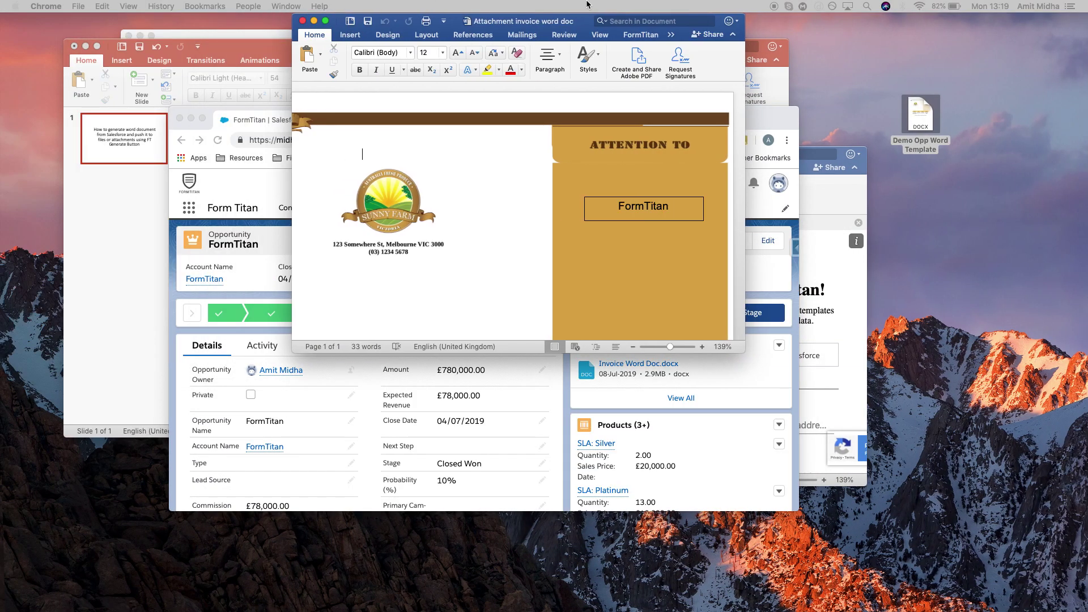
Scroll the Word invoice to its $780,000.00 Final Amount, then close it and return to Salesforce
scroll(561, 201, down, 10)
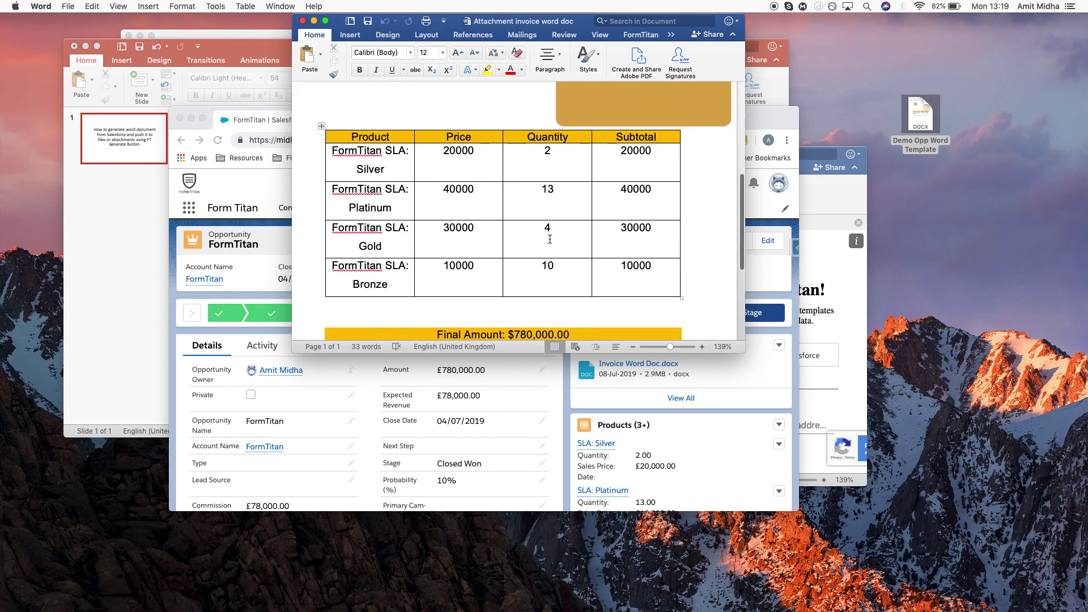
click(302, 21)
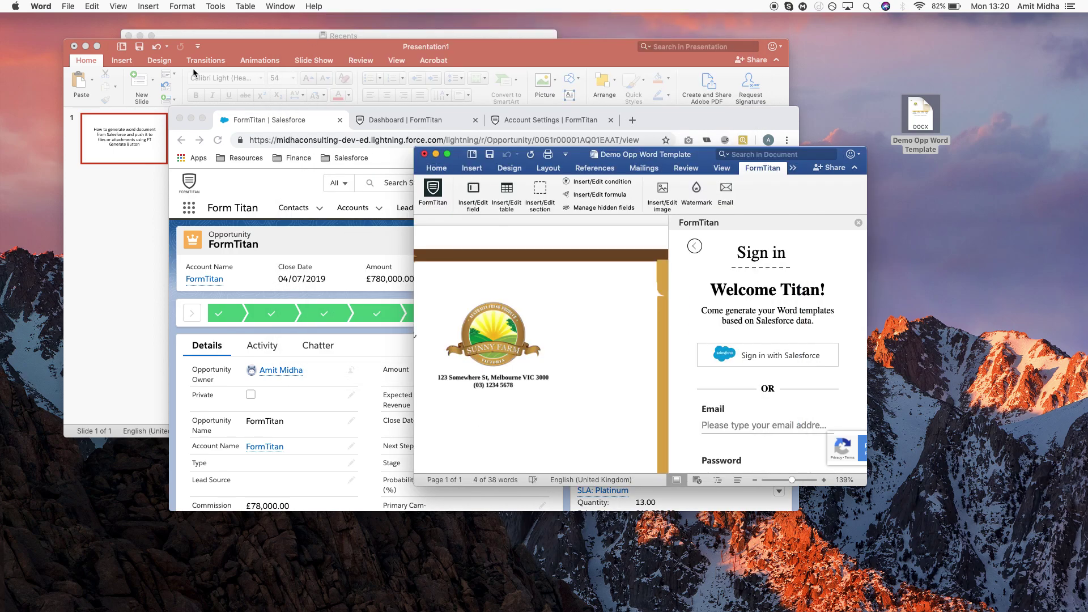
click(202, 118)
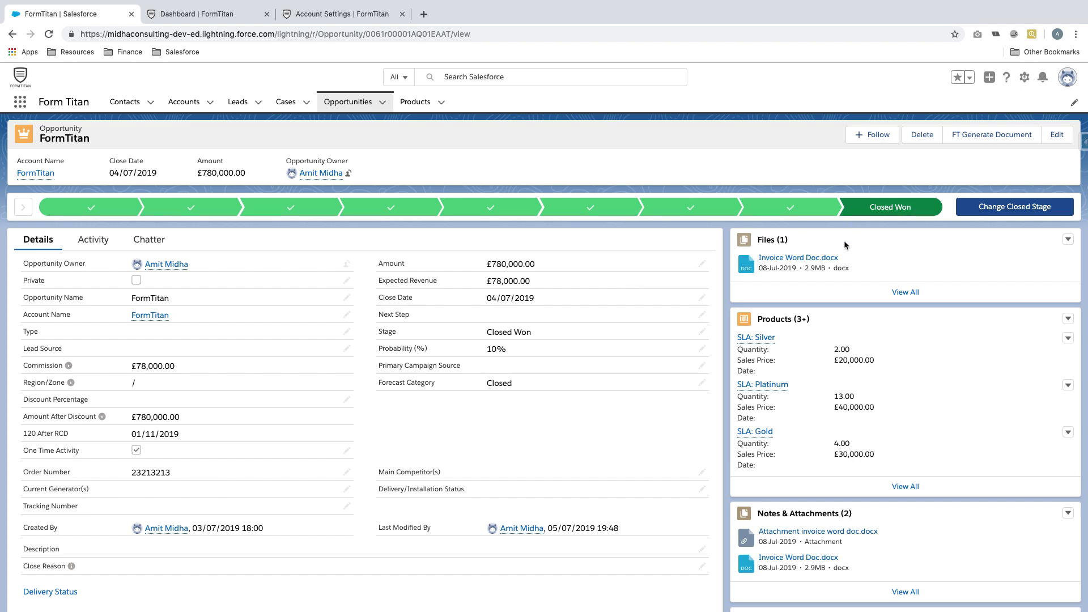
click(802, 260)
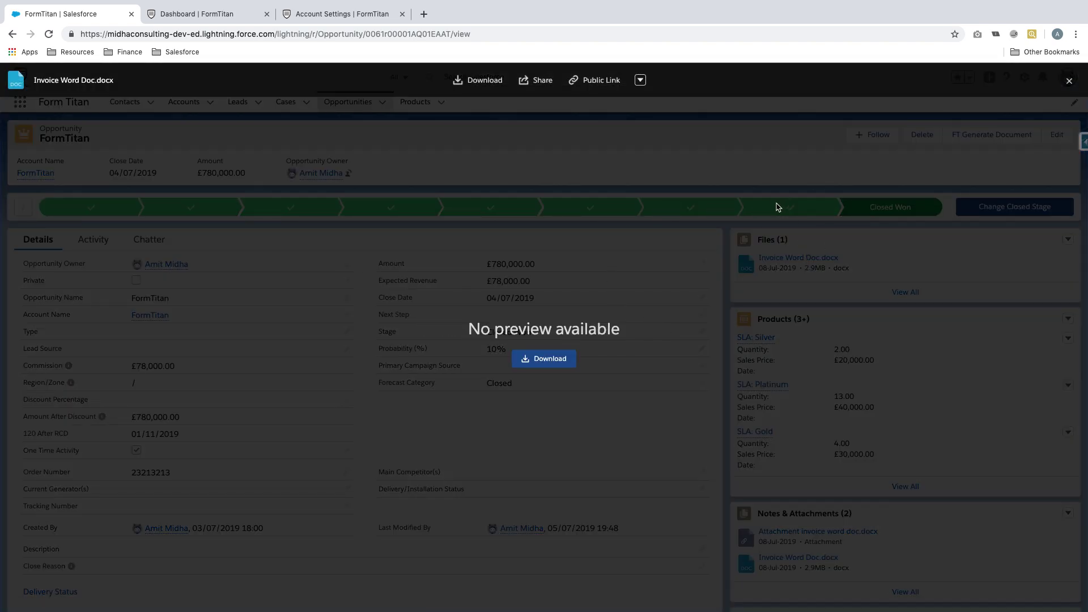
click(791, 206)
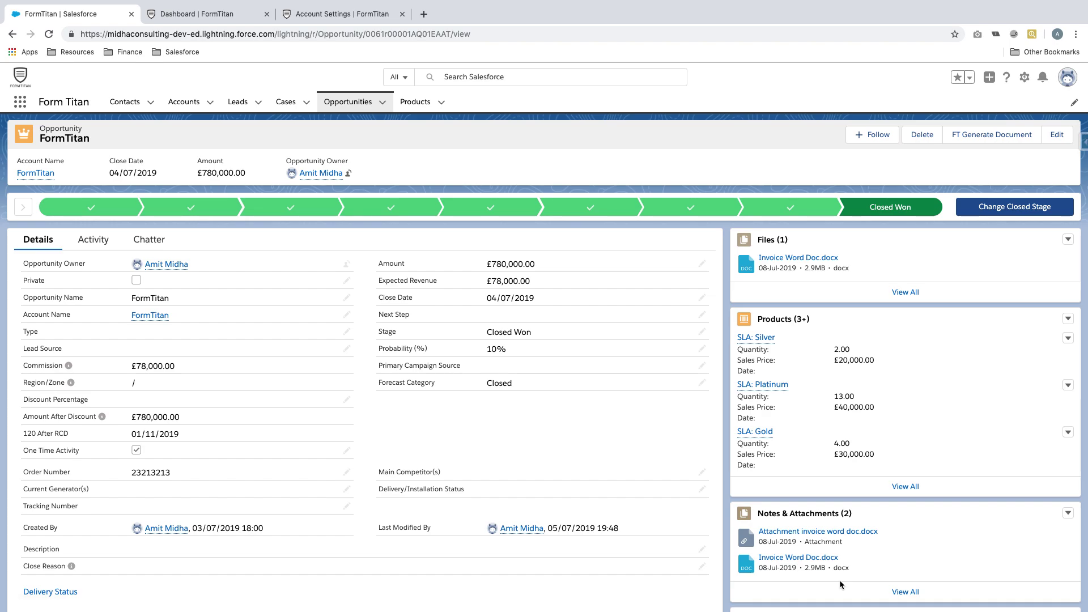
mouse_move(801, 3)
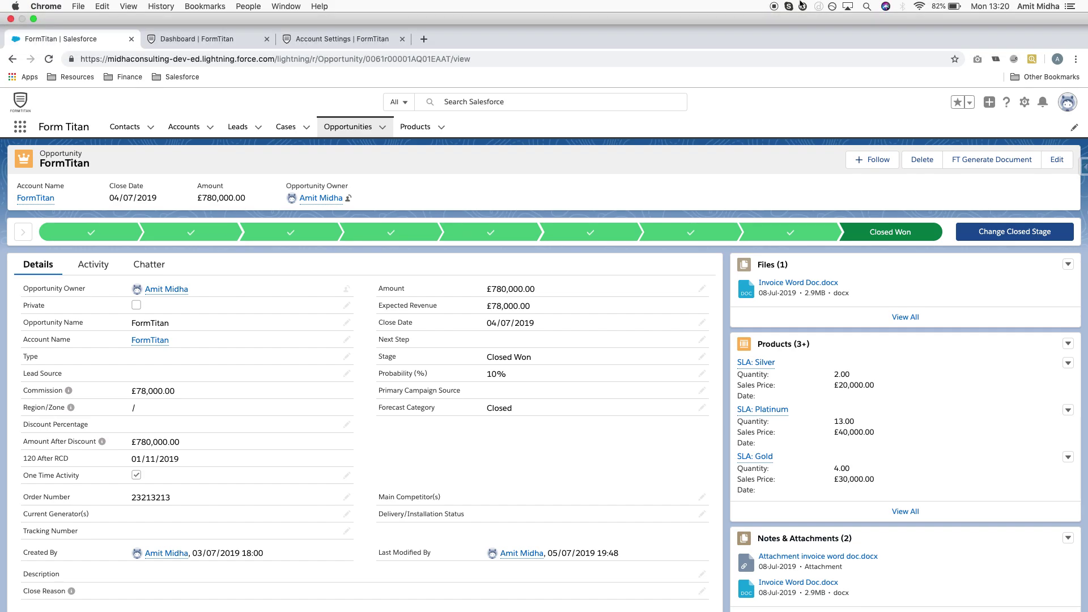